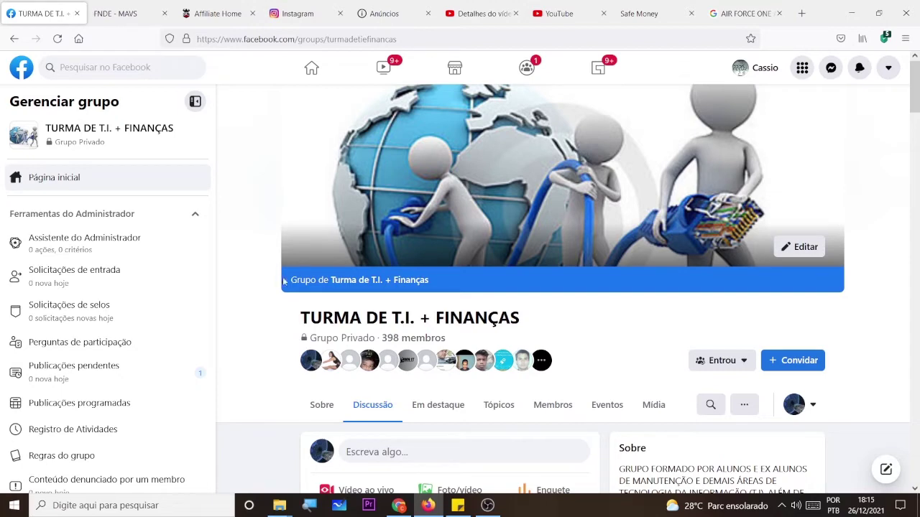
# Examine the TURMA DE T.I. + FINANÇAS Facebook group page, including its header, About details and shared posts.
pyautogui.scroll(-1, 303, 260)
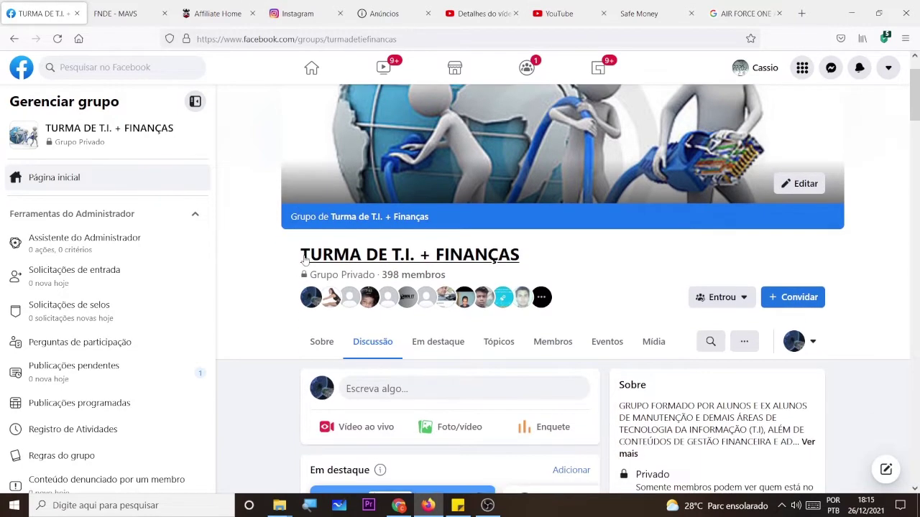
pyautogui.scroll(-3, 253, 332)
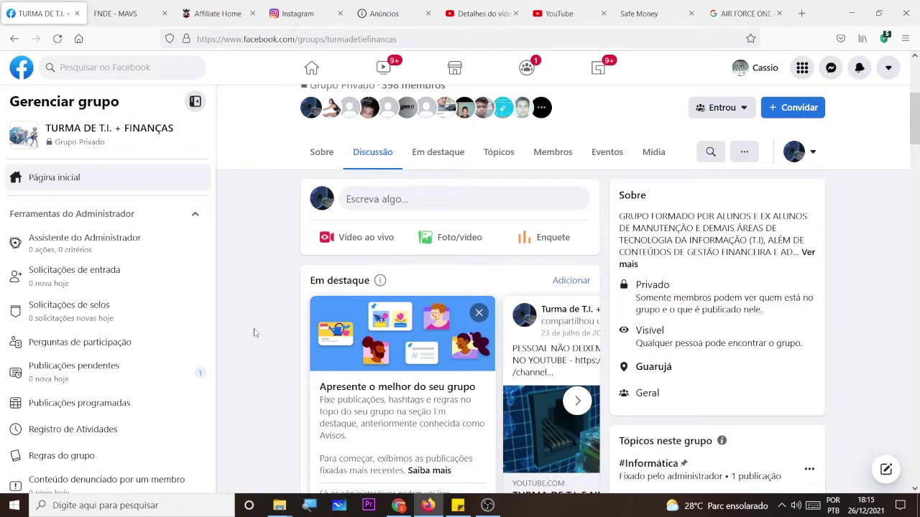
pyautogui.scroll(3, 254, 333)
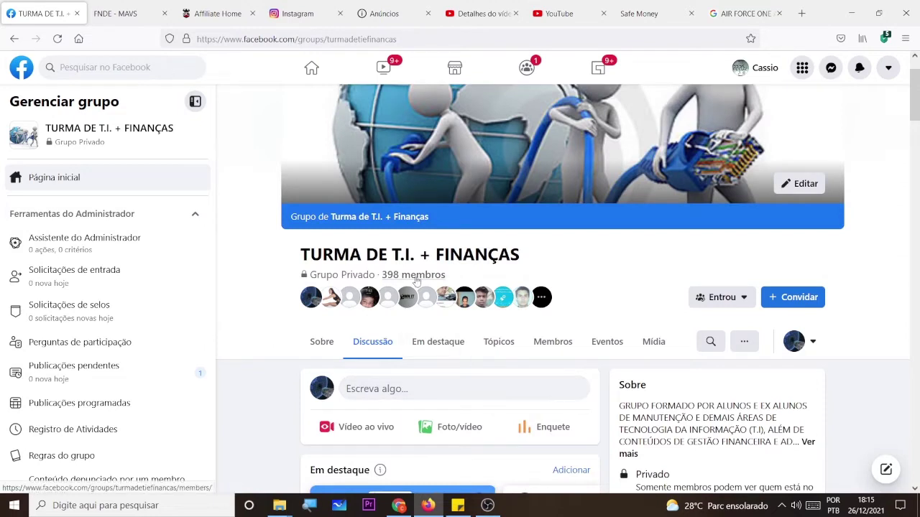
pyautogui.scroll(-2, 415, 280)
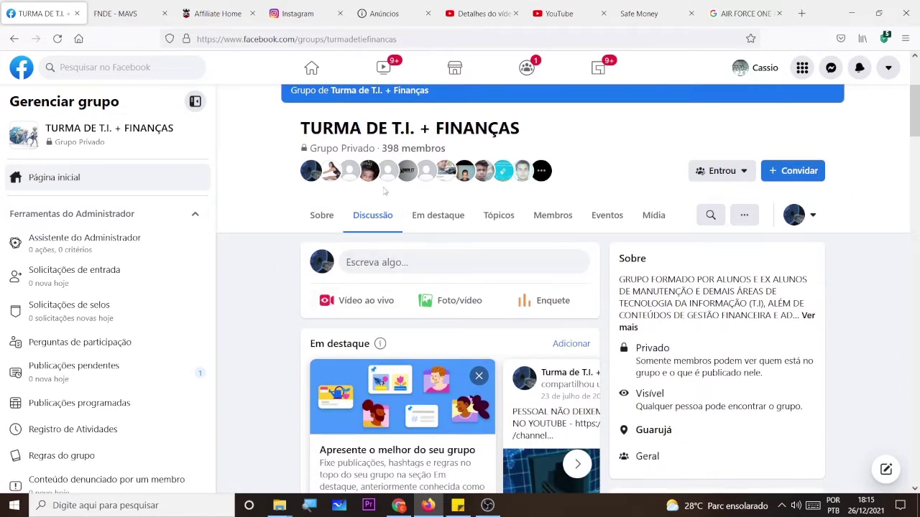
pyautogui.scroll(-9, 402, 187)
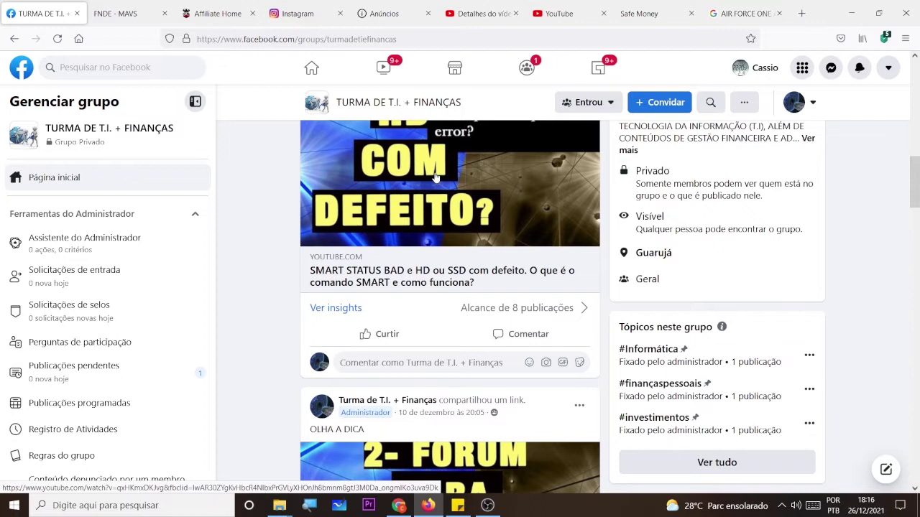
pyautogui.scroll(-8, 435, 178)
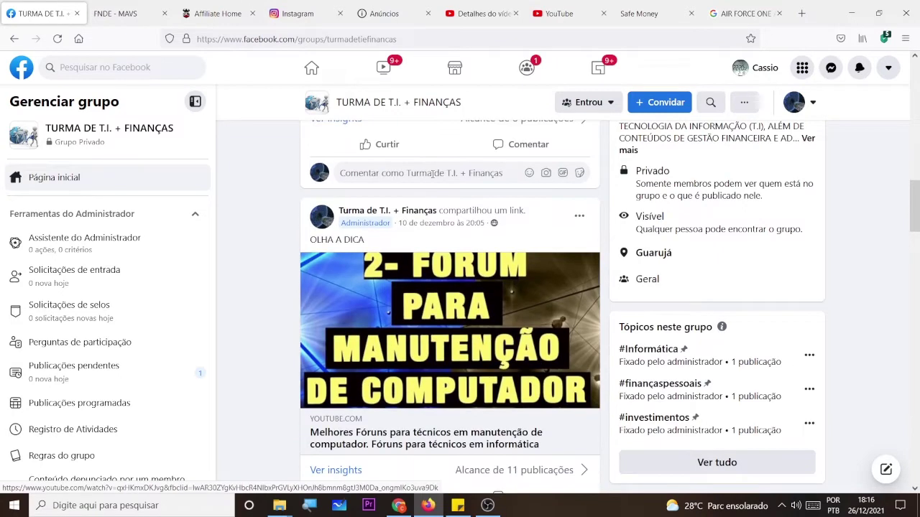
pyautogui.scroll(-3, 427, 260)
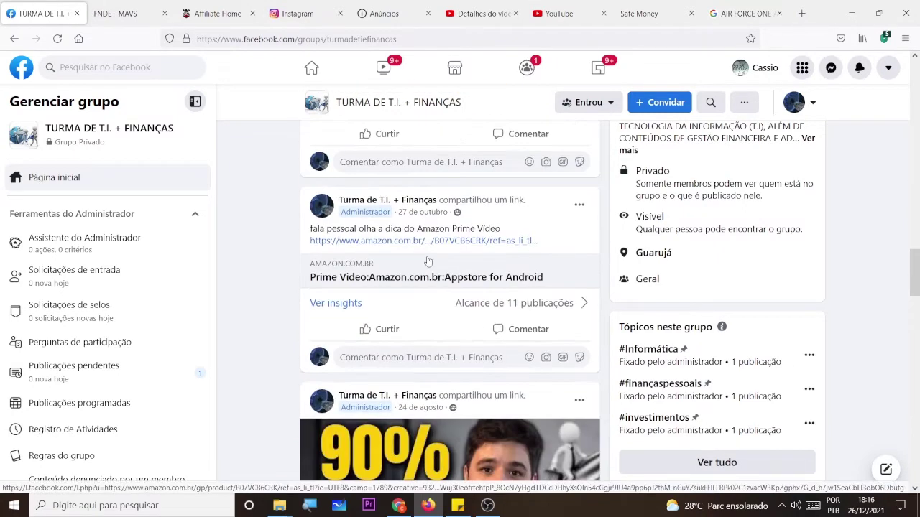
pyautogui.scroll(-3, 388, 267)
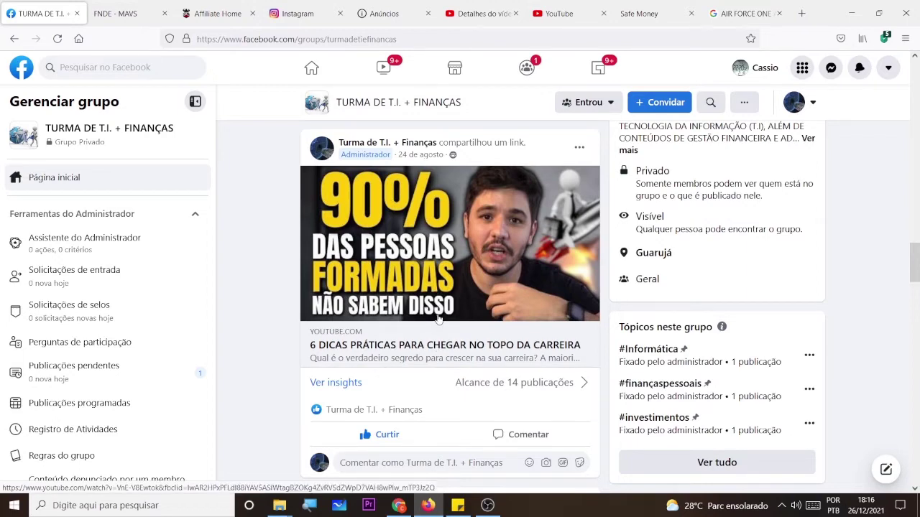
pyautogui.scroll(-15, 437, 318)
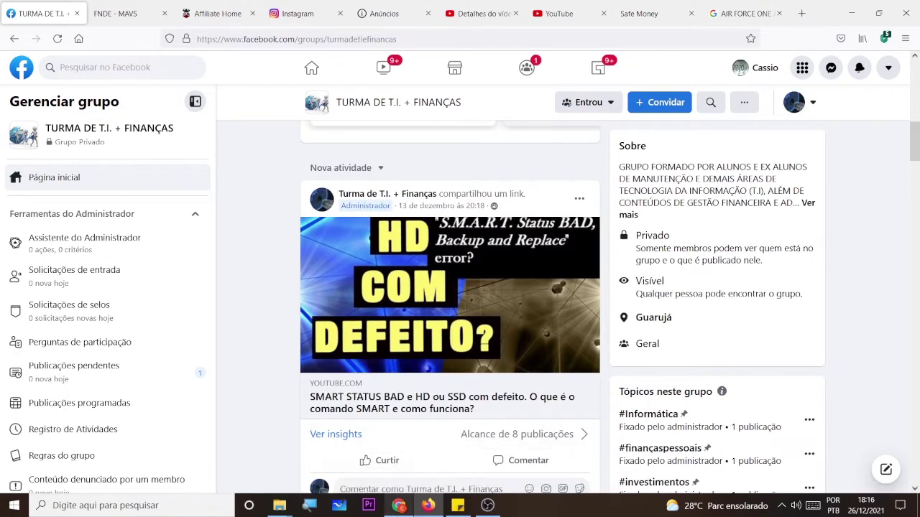
# Switch to Chrome to view the HUB Tecnologia e Negócios YouTube channel, and show the Windows desktop.
pyautogui.click(399, 506)
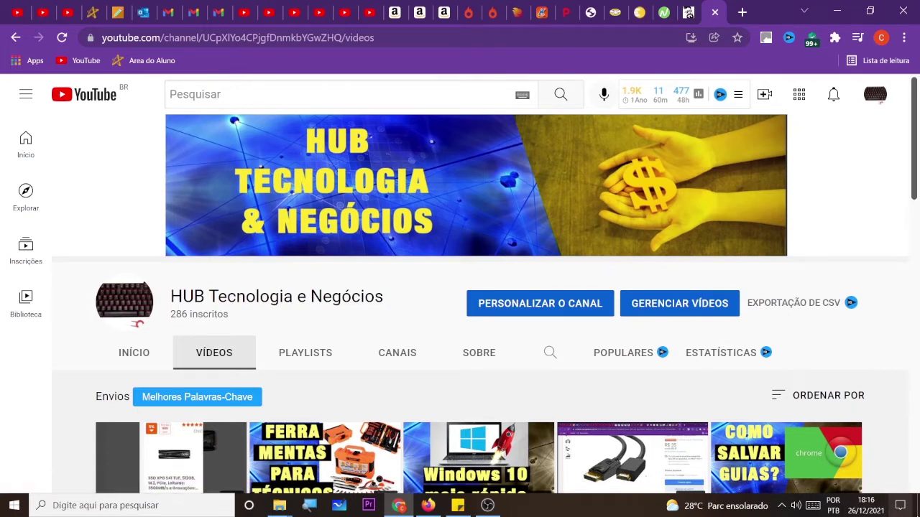
pyautogui.click(900, 506)
pyautogui.click(917, 506)
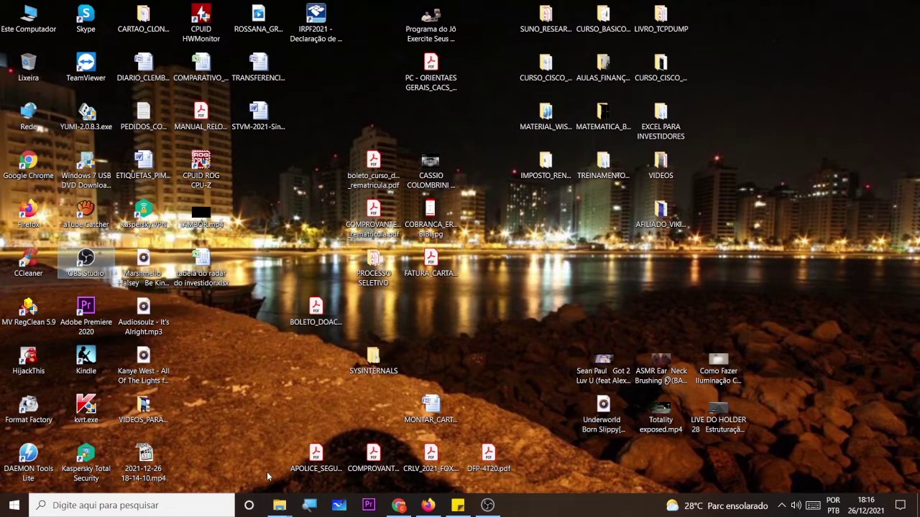
# Return to Chrome and search Google for "yumi" in a new tab.
pyautogui.click(398, 506)
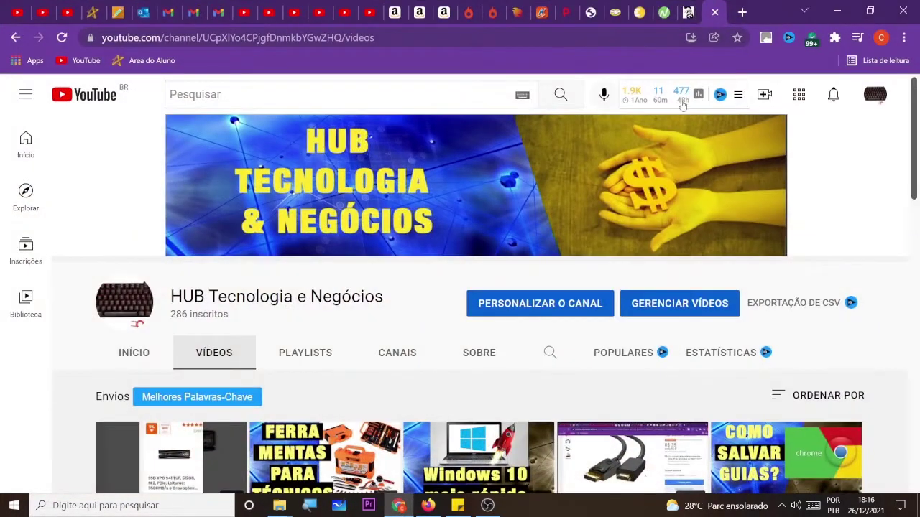
pyautogui.click(742, 13)
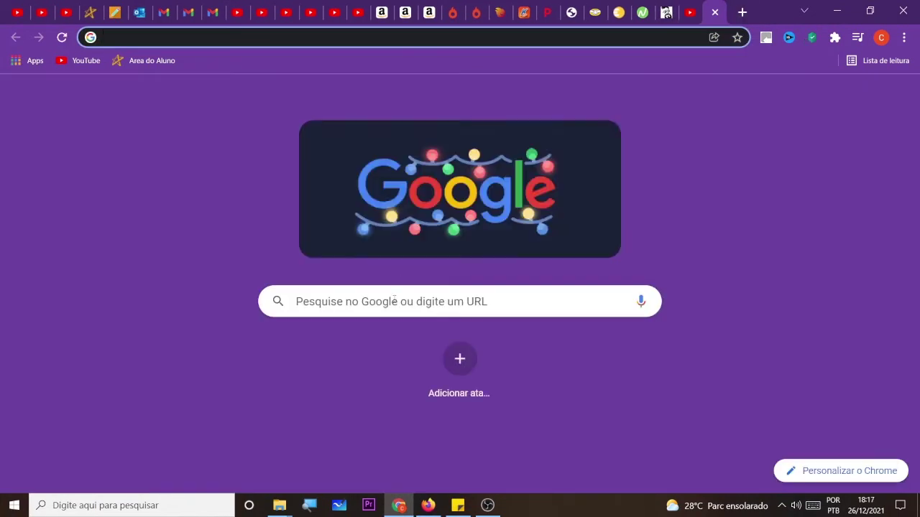
pyautogui.click(394, 301)
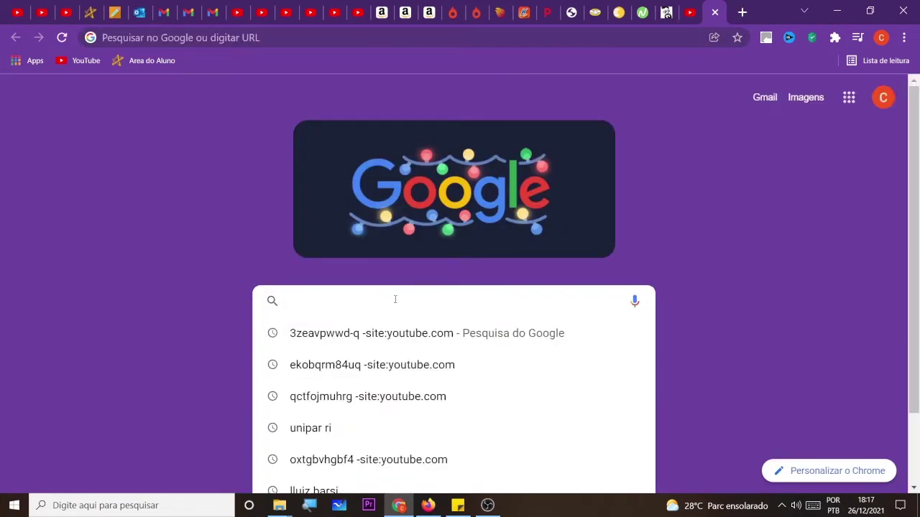
pyautogui.write('yumi')
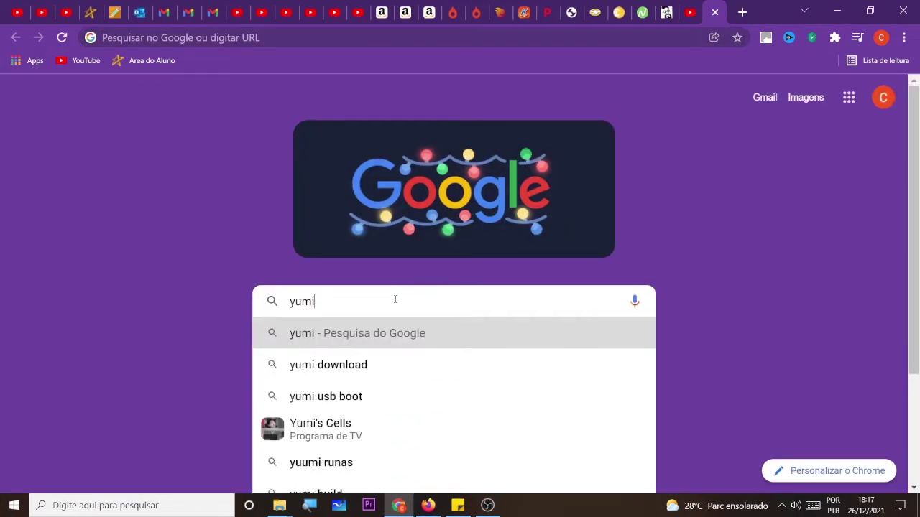
pyautogui.press('Return')
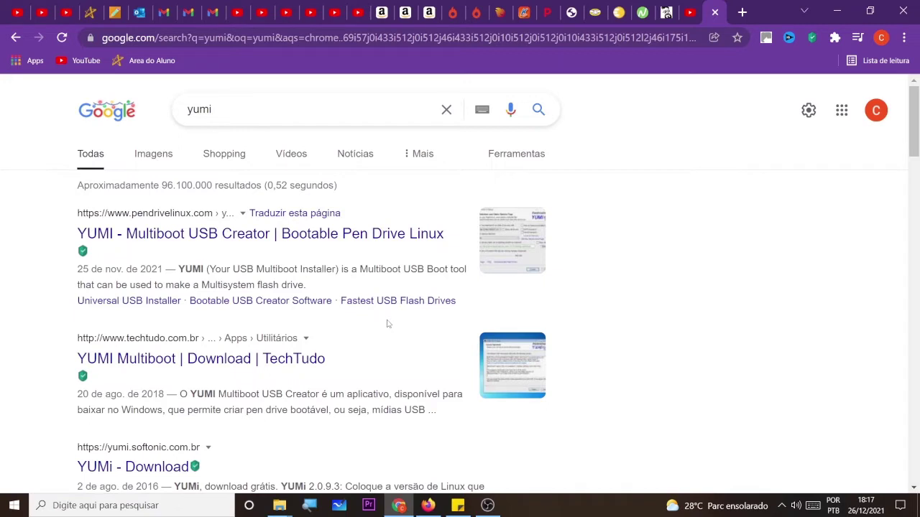
# View the Pendrivelinux page for YUMI – Multiboot USB Creator and return to the search results.
pyautogui.click(165, 234)
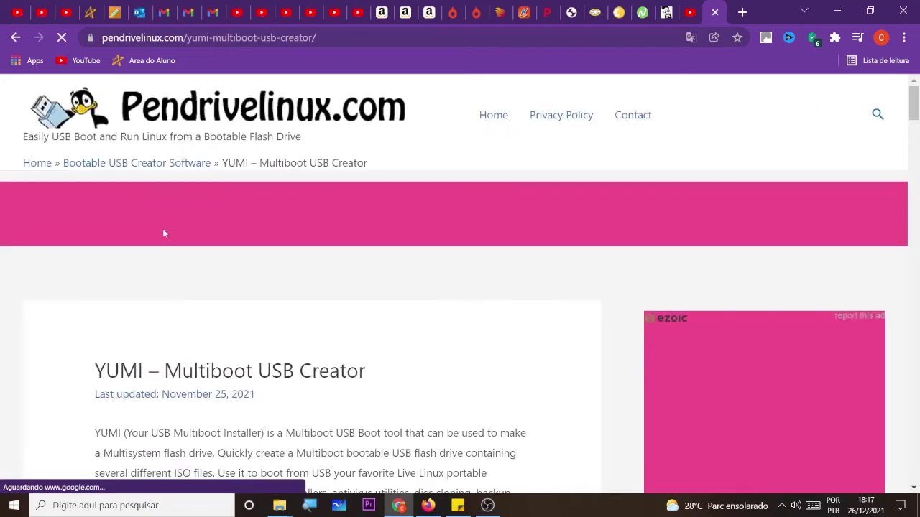
pyautogui.scroll(-9, 164, 234)
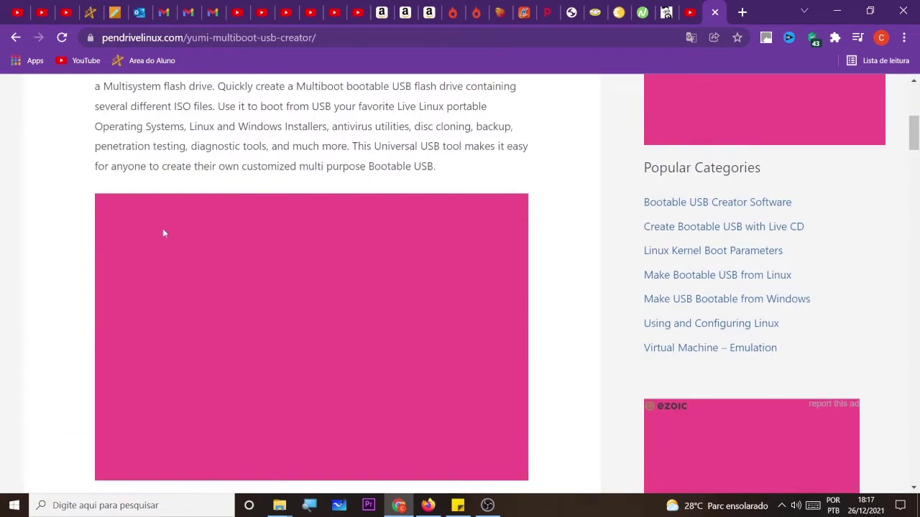
pyautogui.scroll(5, 163, 228)
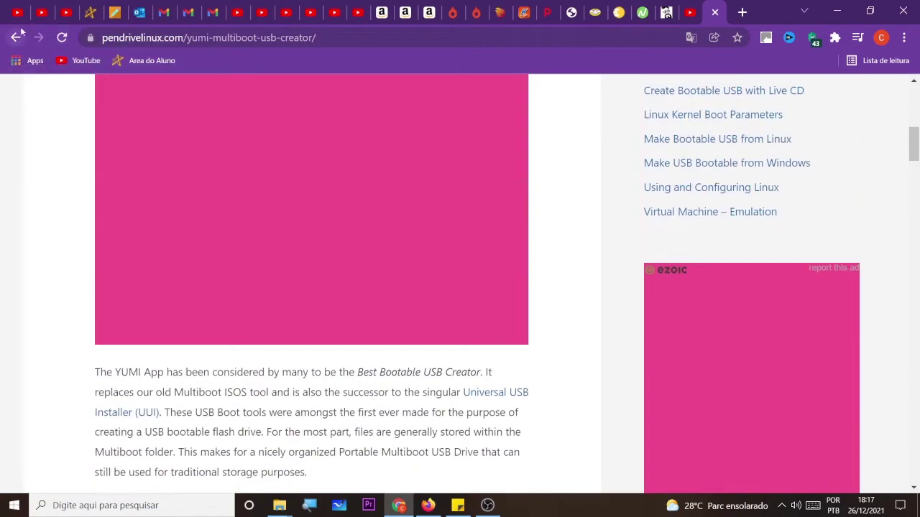
pyautogui.click(21, 32)
pyautogui.click(16, 37)
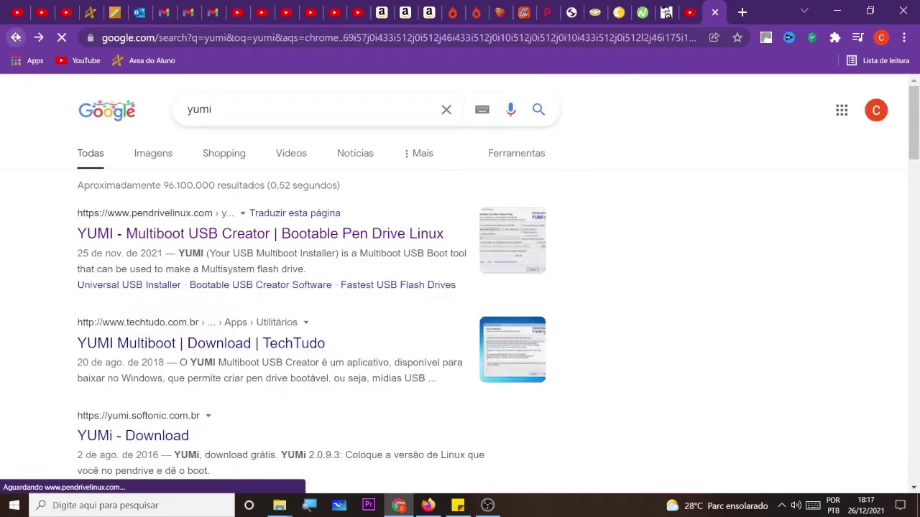
# Open the TechTudo download page for YUMI Multiboot from the search results.
pyautogui.scroll(-5, 301, 258)
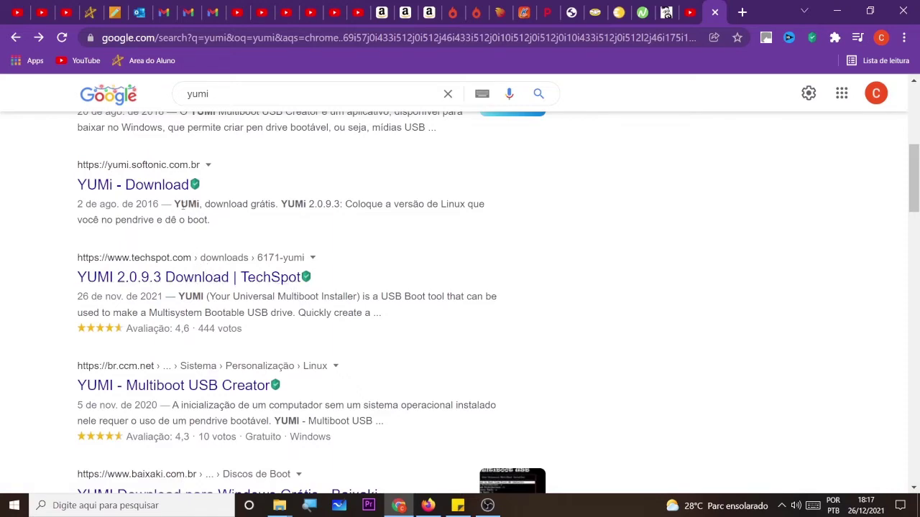
pyautogui.scroll(3, 185, 204)
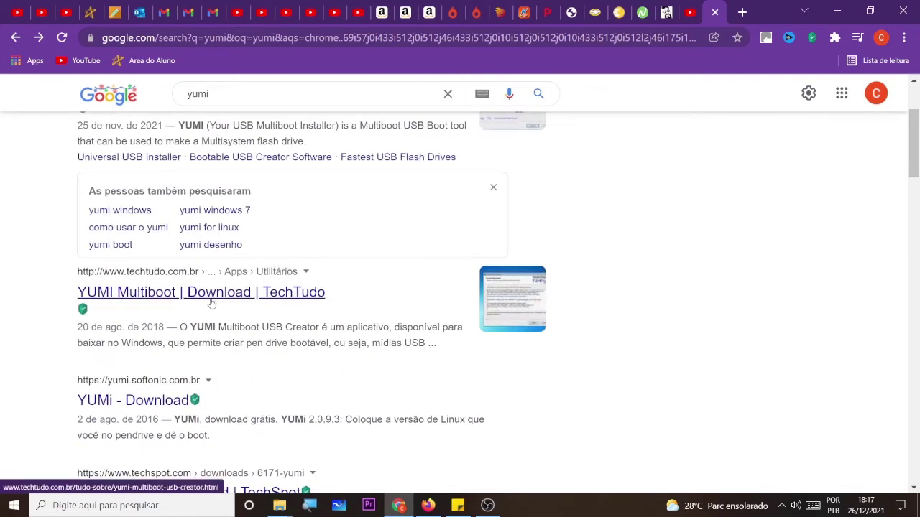
pyautogui.click(142, 273)
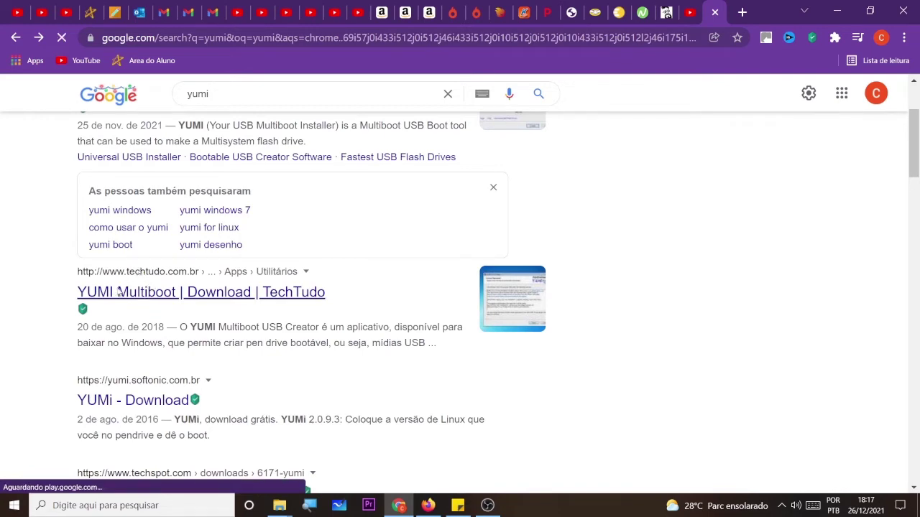
# Examine TechTudo's full YUMI review, including the pros and cons, photos and related bootable pen drive articles.
pyautogui.scroll(-15, 144, 289)
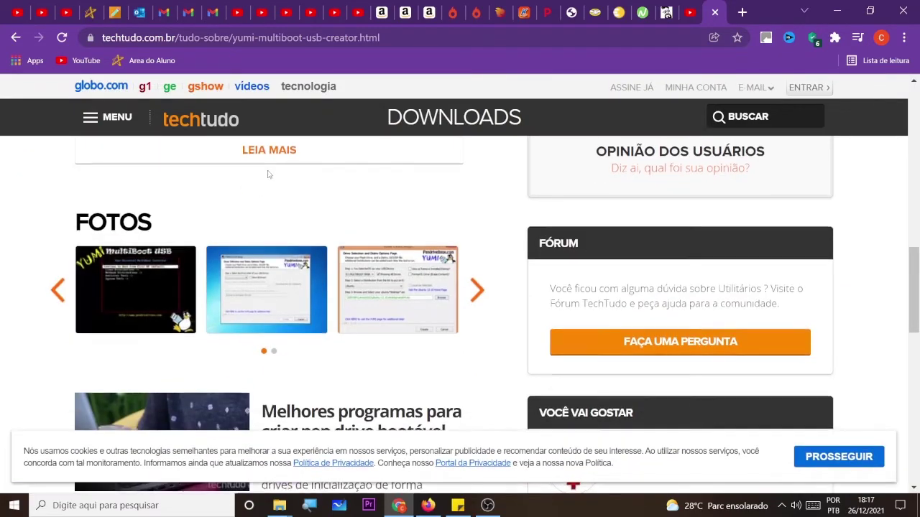
pyautogui.scroll(-3, 265, 176)
pyautogui.scroll(2, 263, 178)
pyautogui.scroll(-3, 264, 177)
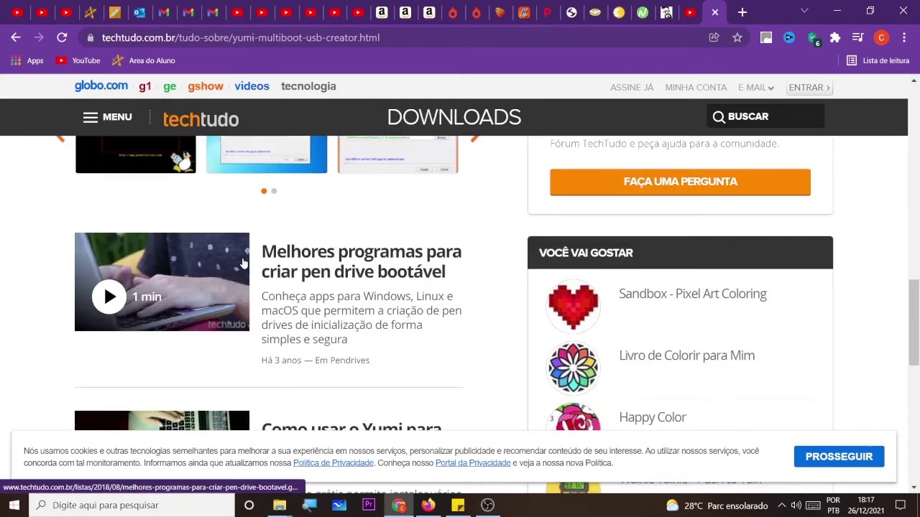
pyautogui.scroll(12, 243, 258)
pyautogui.scroll(-2, 245, 260)
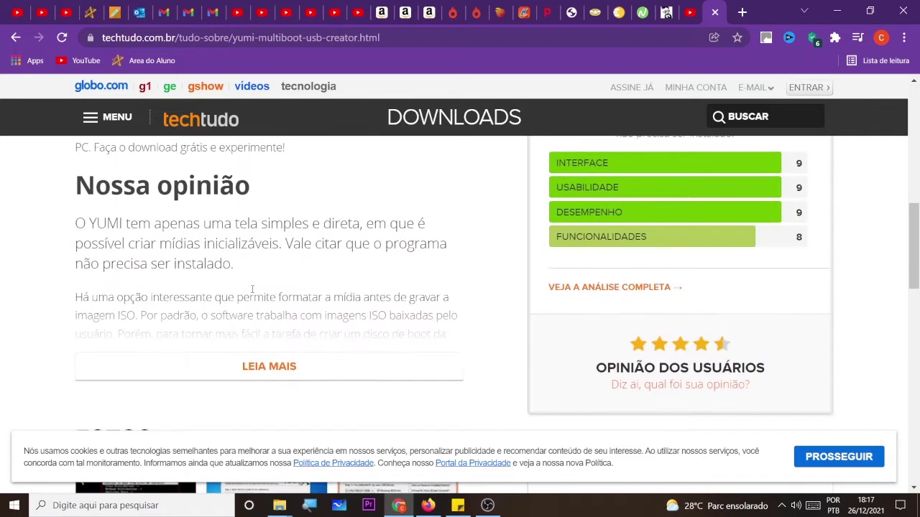
pyautogui.scroll(-2, 260, 315)
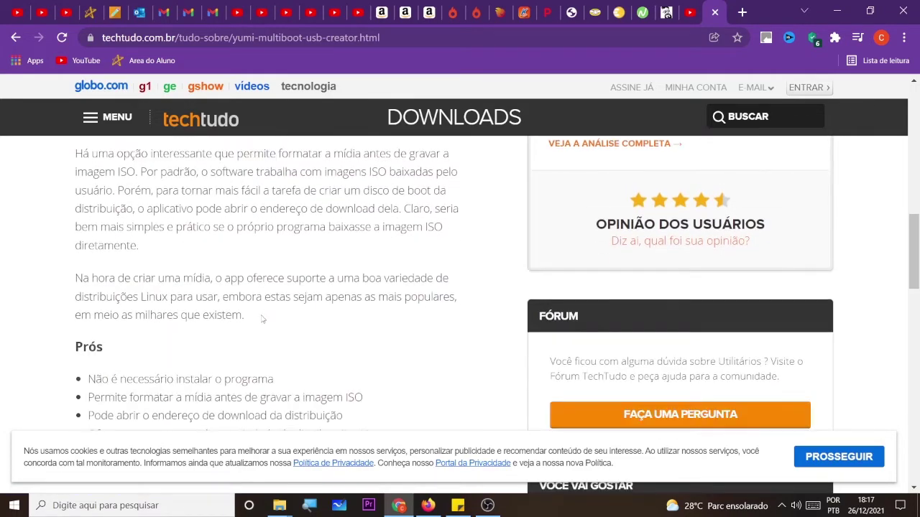
pyautogui.scroll(-2, 263, 320)
pyautogui.scroll(-2, 263, 319)
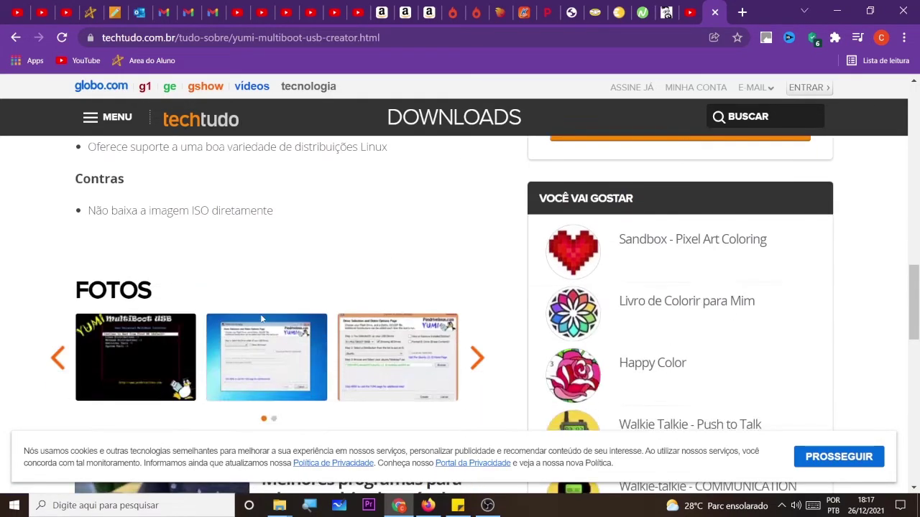
pyautogui.scroll(-5, 294, 189)
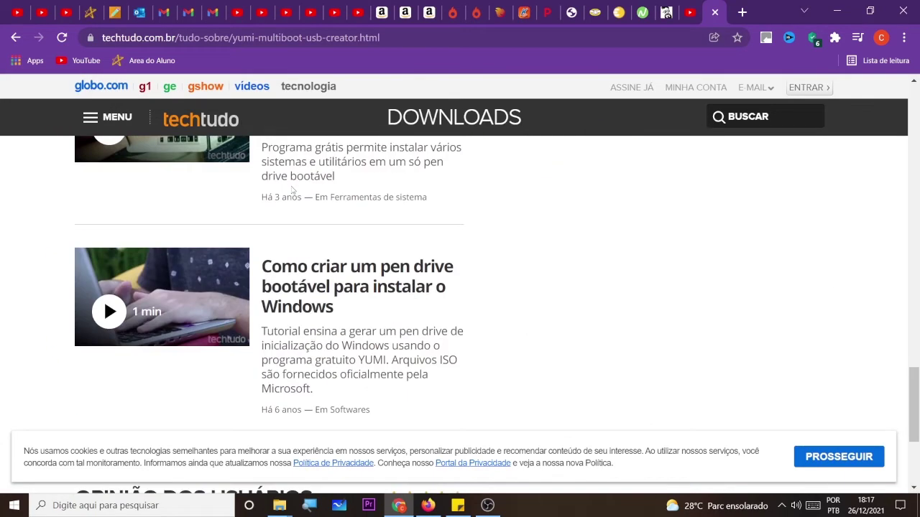
# Examine the download options, introductory description and ratings near the start of the YUMI Multiboot article.
pyautogui.scroll(10, 293, 189)
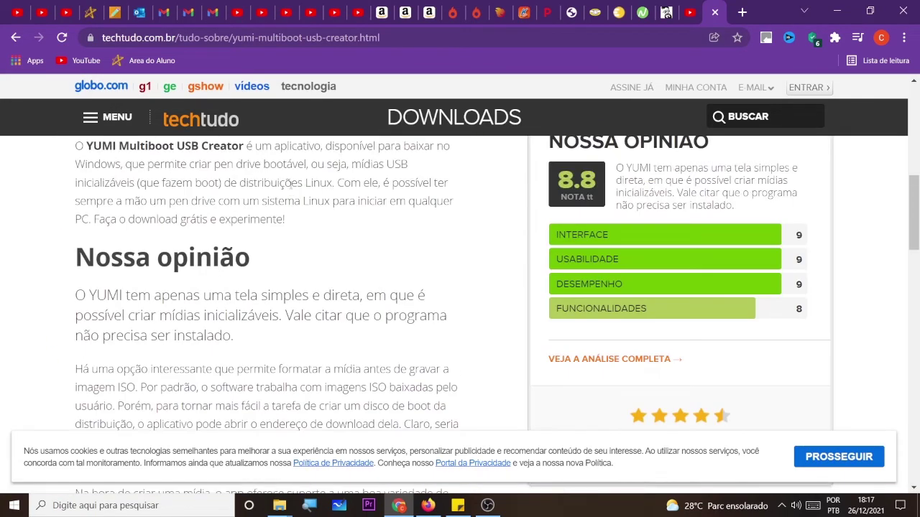
pyautogui.scroll(2, 293, 184)
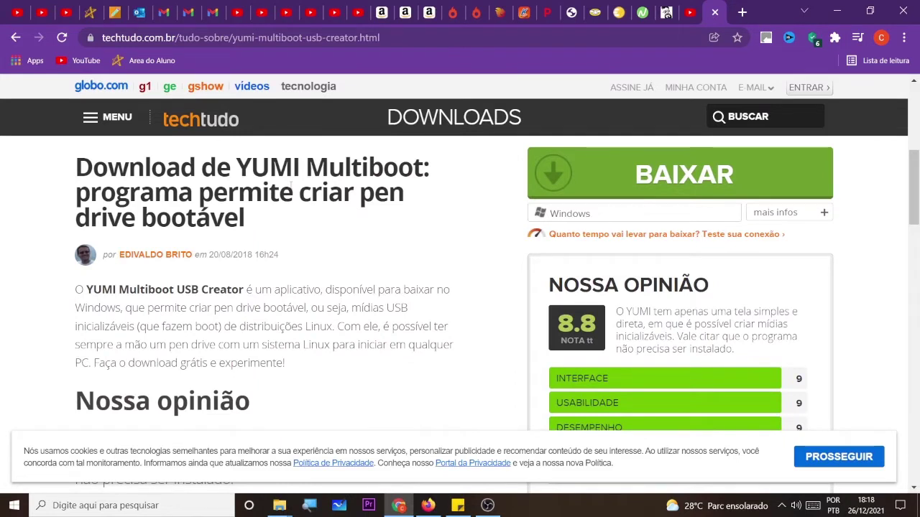
pyautogui.scroll(2, 460, 315)
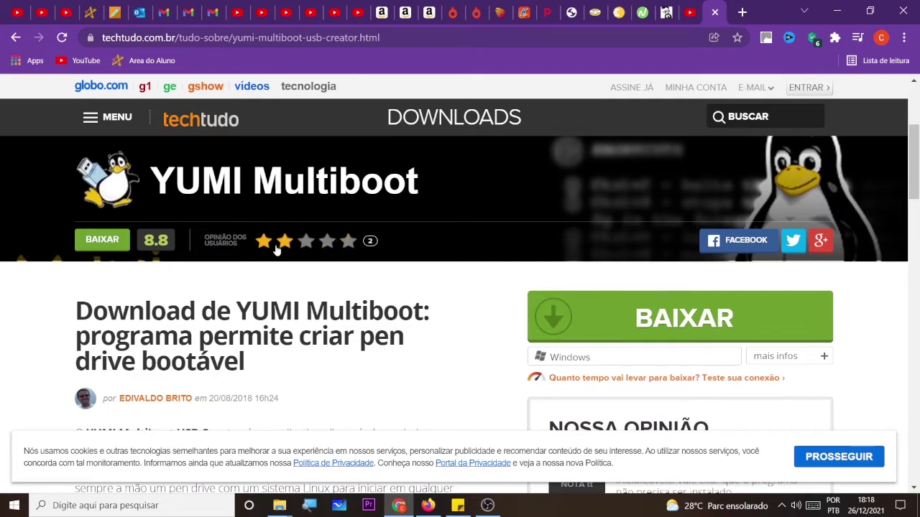
pyautogui.scroll(-1, 276, 249)
pyautogui.scroll(-3, 276, 250)
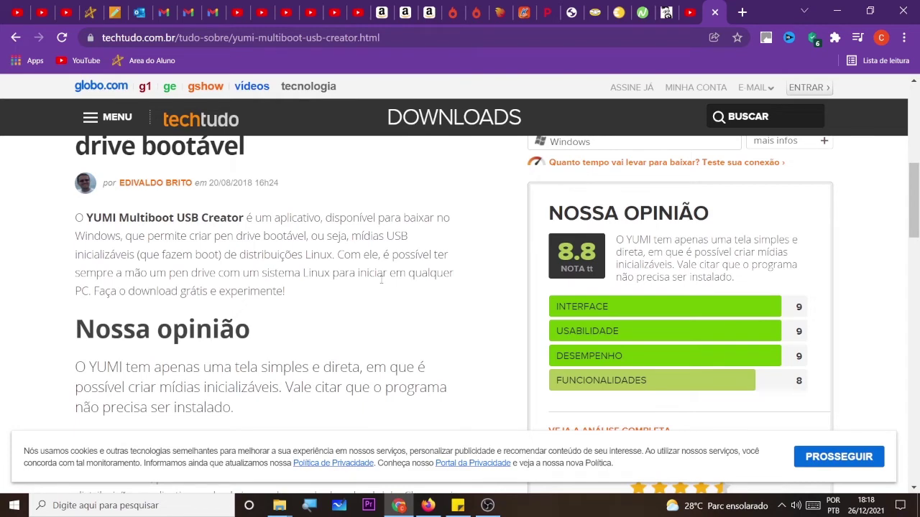
pyautogui.scroll(3, 381, 278)
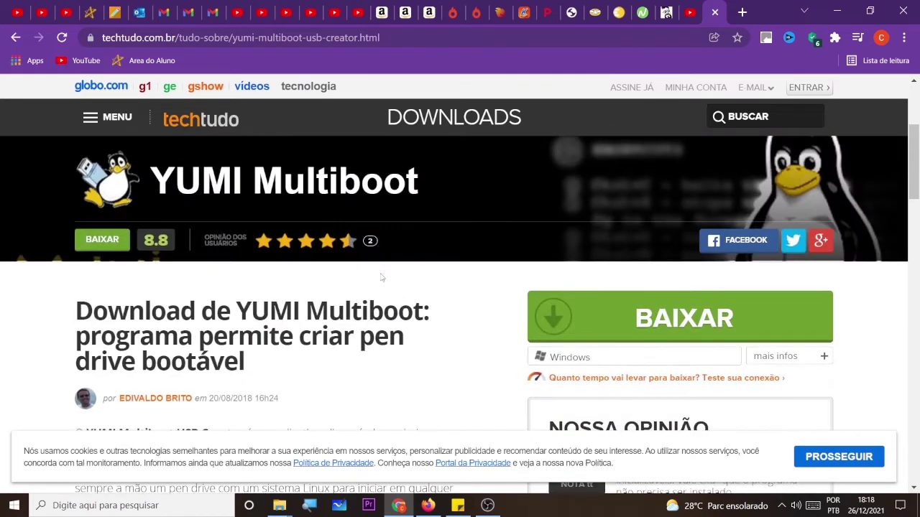
pyautogui.scroll(-3, 381, 279)
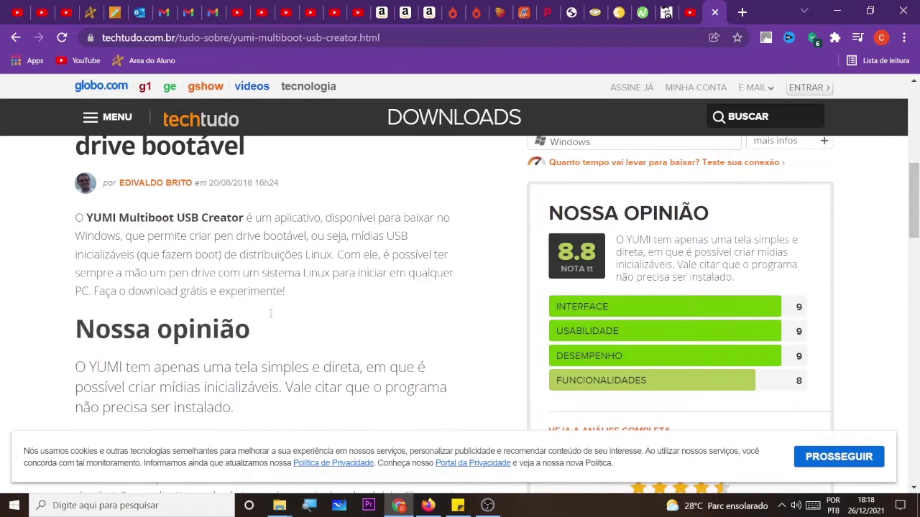
# Expand the extra download details for YUMI on TechTudo and follow its download to the Pendrivelinux page.
pyautogui.scroll(-7, 270, 314)
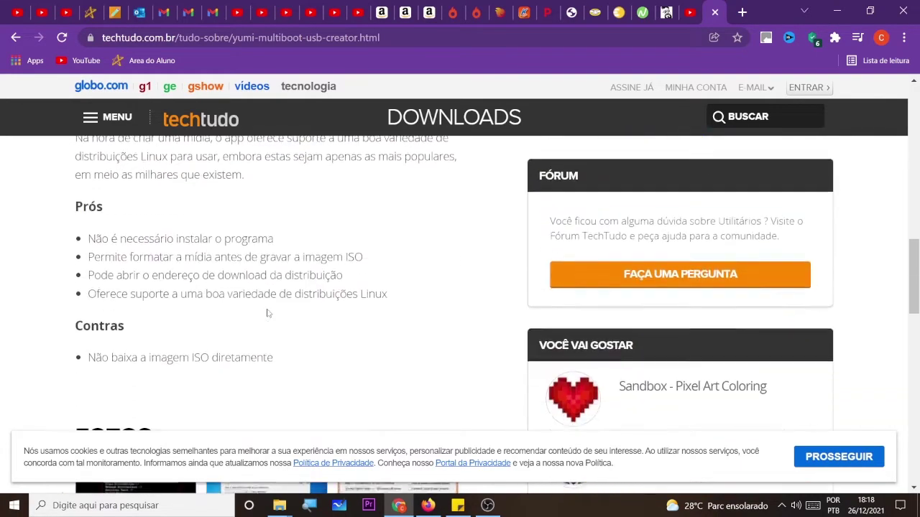
pyautogui.scroll(-1, 267, 313)
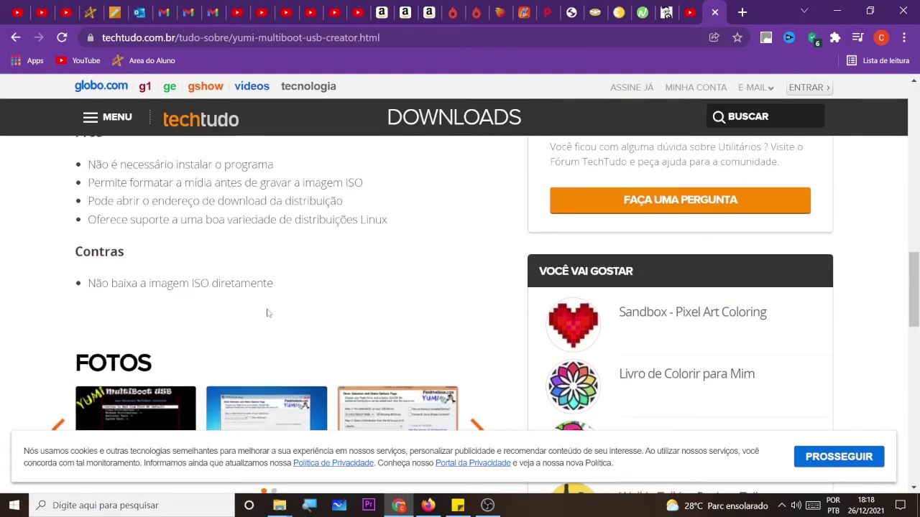
pyautogui.scroll(8, 267, 313)
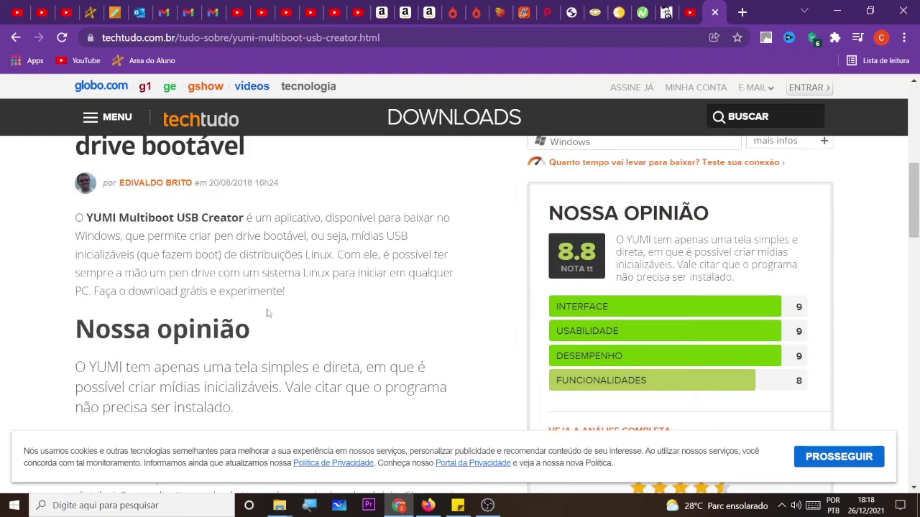
pyautogui.scroll(3, 266, 313)
pyautogui.scroll(-3, 267, 313)
pyautogui.scroll(1, 267, 313)
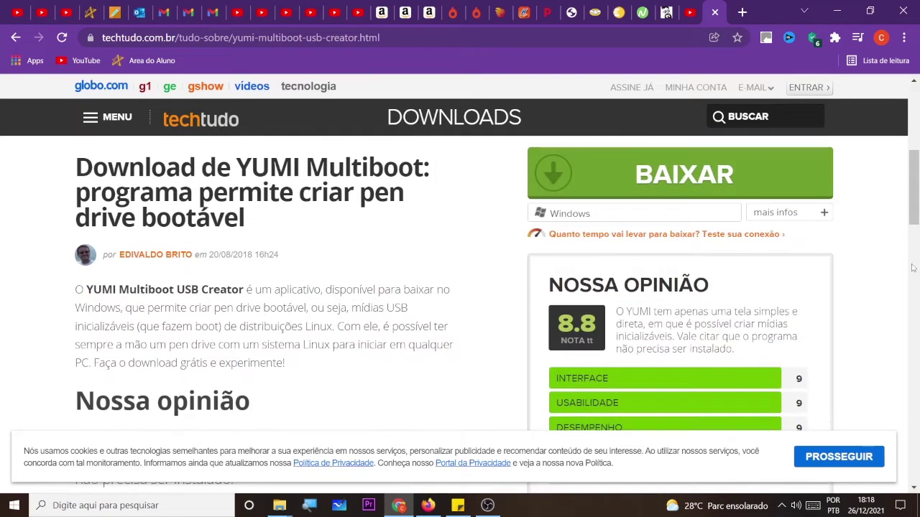
pyautogui.click(803, 218)
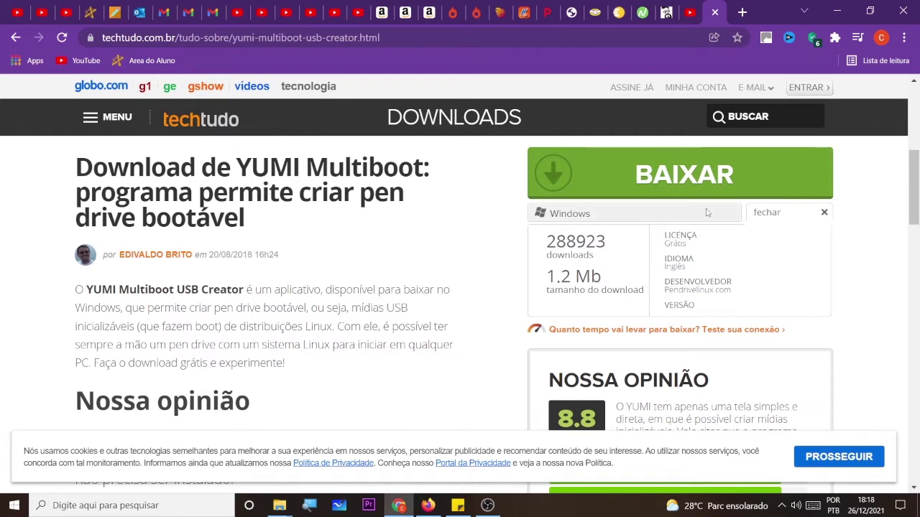
pyautogui.click(714, 175)
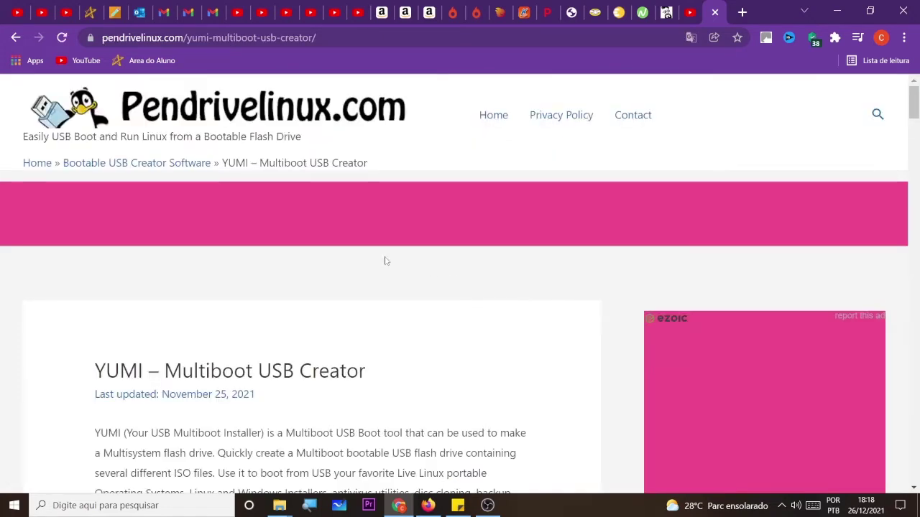
# Examine the YUMI introduction and the key differences between the YUMI Legacy and YUMI UEFI variants.
pyautogui.scroll(-2, 427, 249)
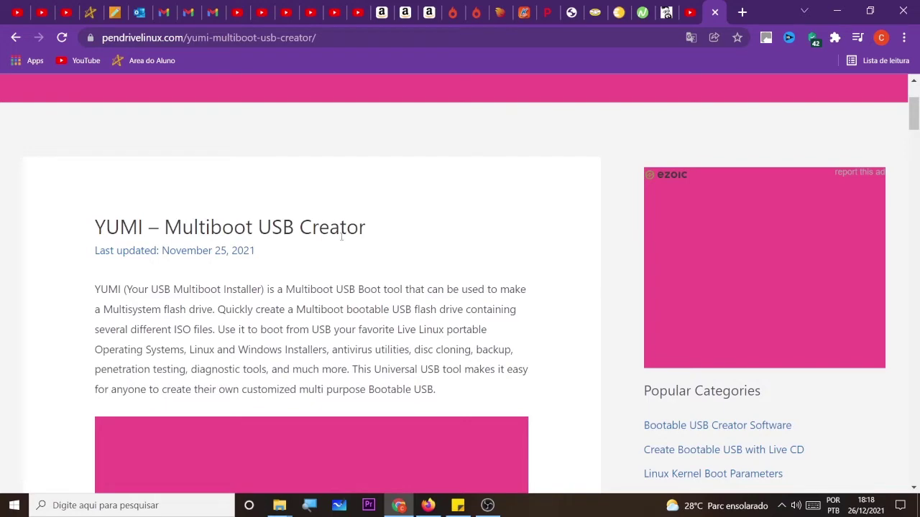
pyautogui.scroll(-5, 320, 281)
pyautogui.scroll(-2, 320, 281)
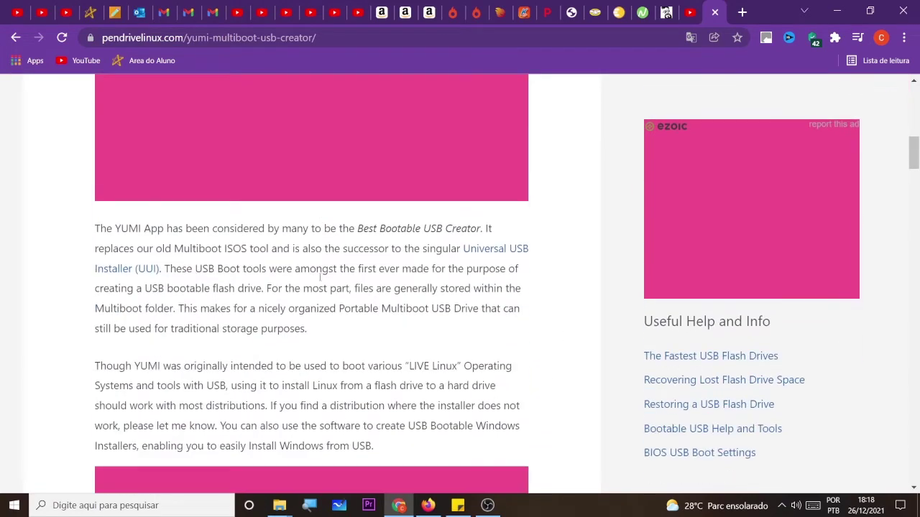
pyautogui.scroll(-1, 320, 281)
pyautogui.scroll(-2, 320, 281)
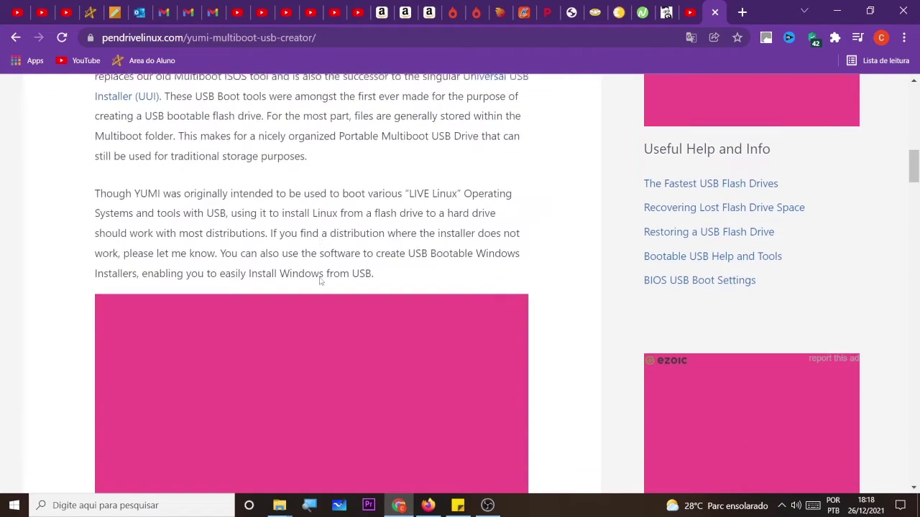
pyautogui.scroll(-3, 320, 281)
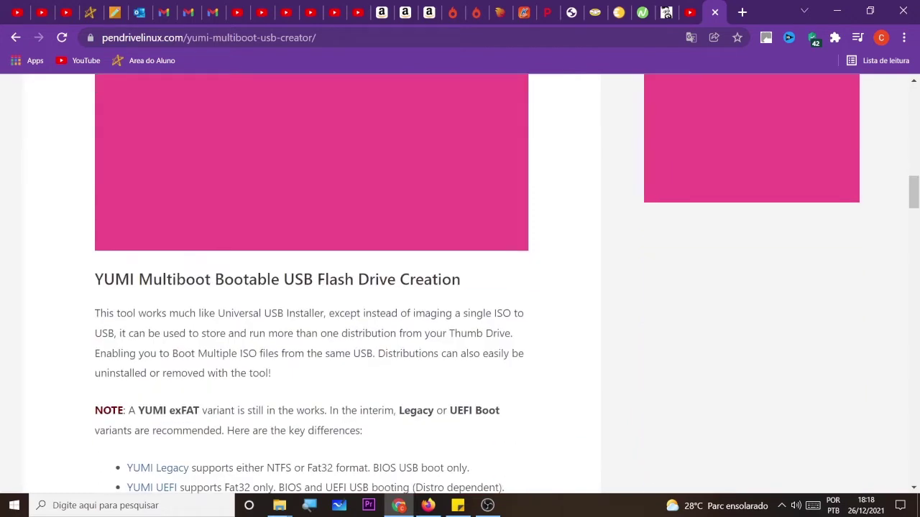
pyautogui.scroll(-2, 321, 281)
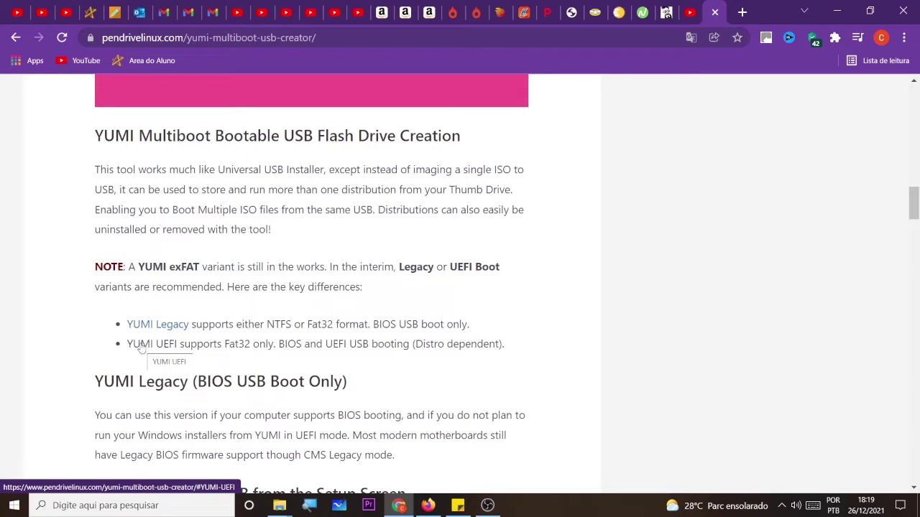
pyautogui.moveTo(487, 505)
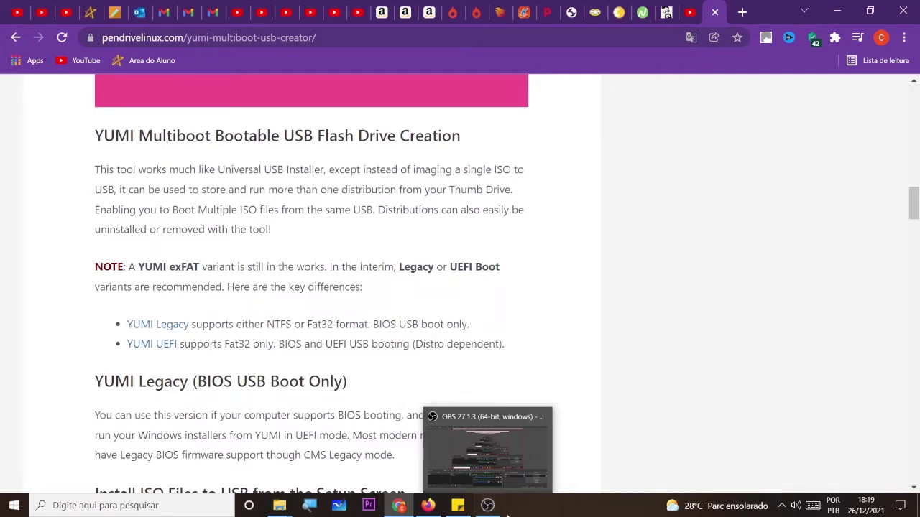
# Examine the YUMI Legacy section, including its setup screen and Multiboot USB boot menu images.
pyautogui.scroll(-4, 180, 286)
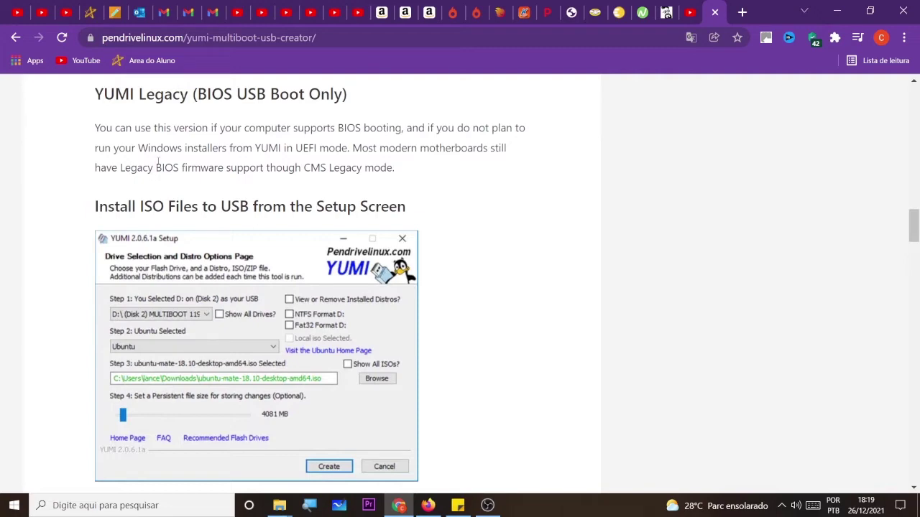
pyautogui.scroll(-3, 157, 162)
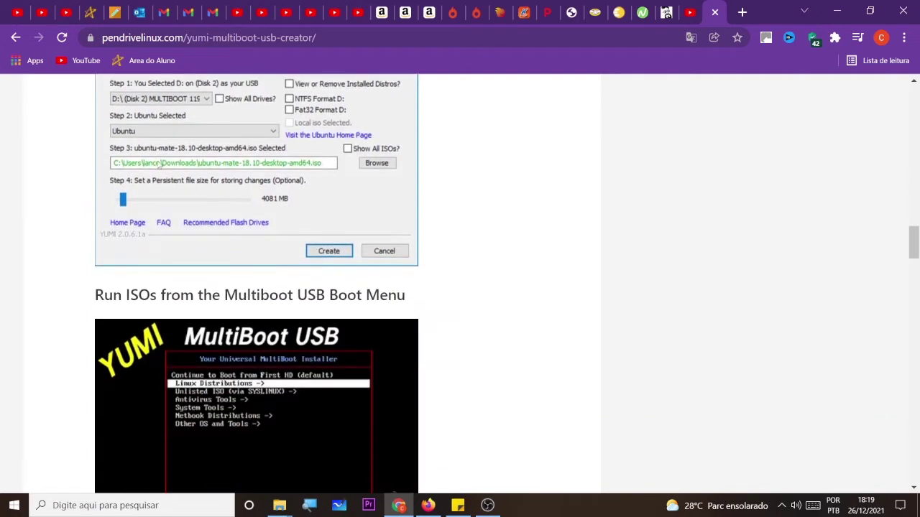
pyautogui.scroll(-3, 156, 163)
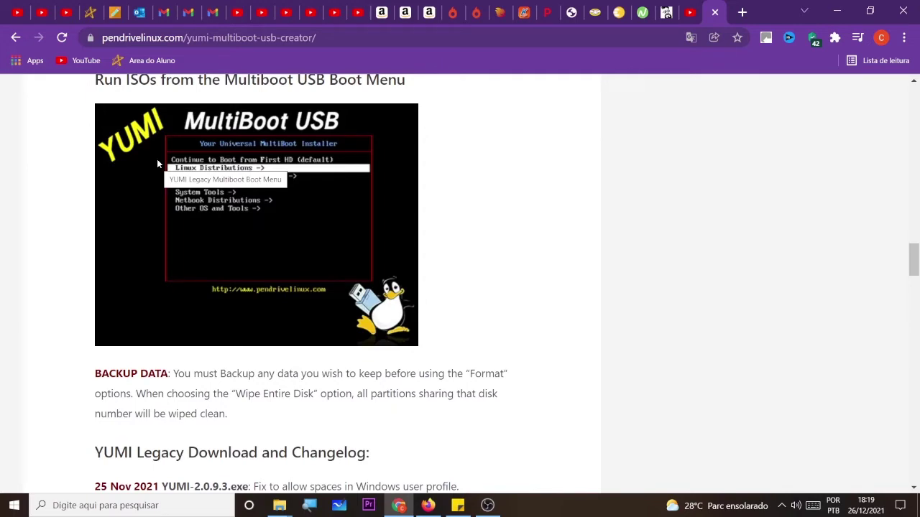
pyautogui.scroll(6, 157, 161)
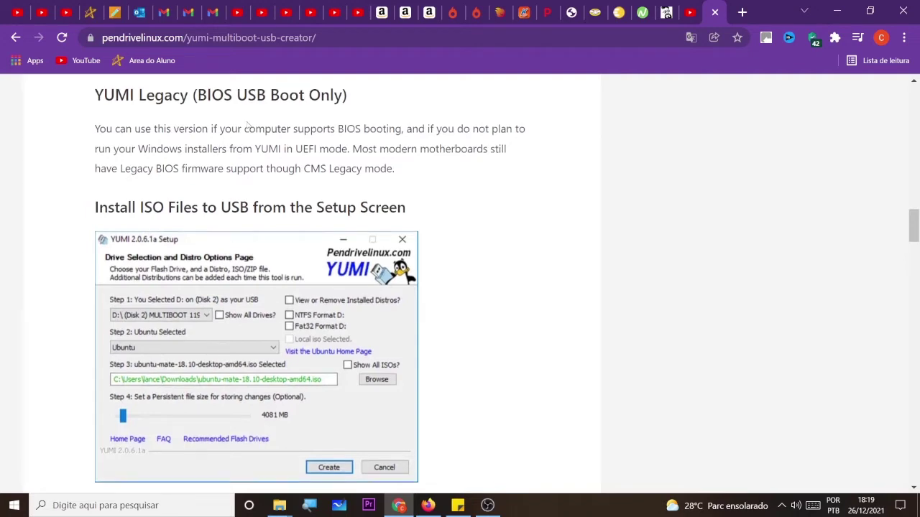
pyautogui.scroll(3, 247, 124)
pyautogui.scroll(2, 290, 218)
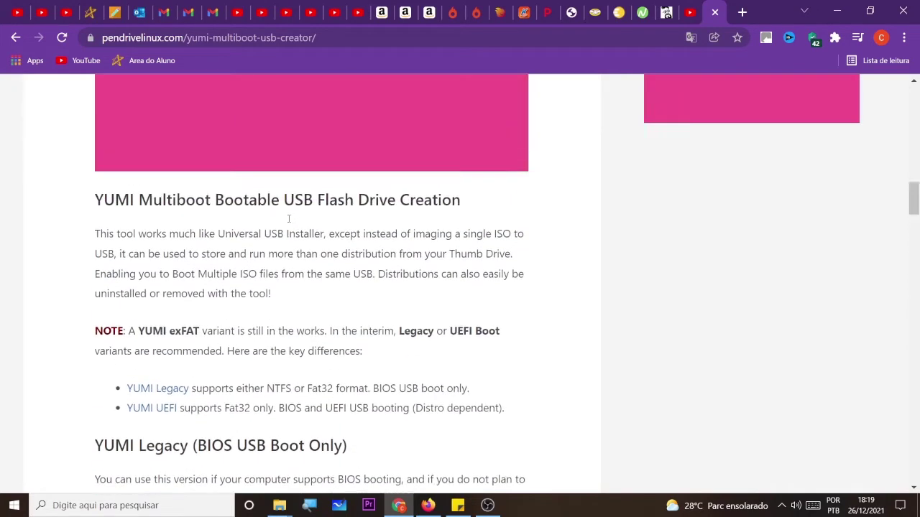
# Review the Legacy download, YUMI UEFI and drag-and-drop ISO sections, and return to the list of variants.
pyautogui.scroll(-12, 290, 223)
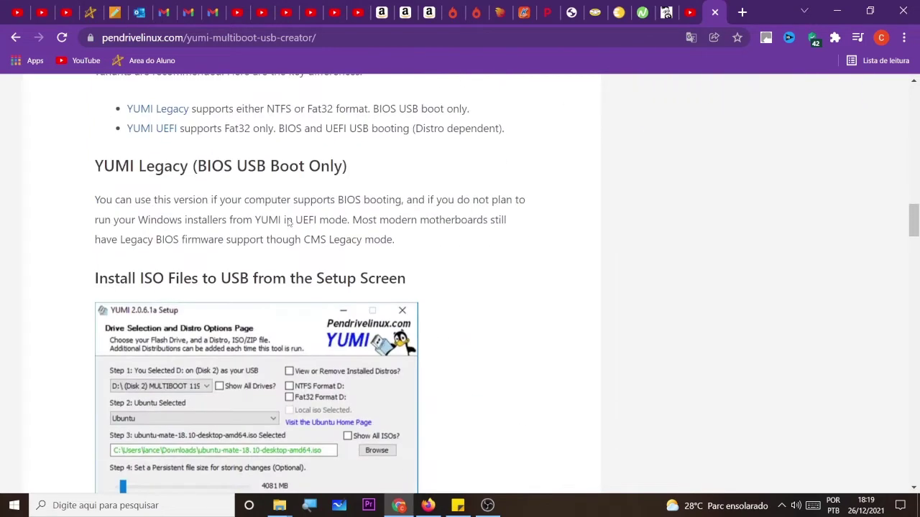
pyautogui.scroll(-4, 288, 222)
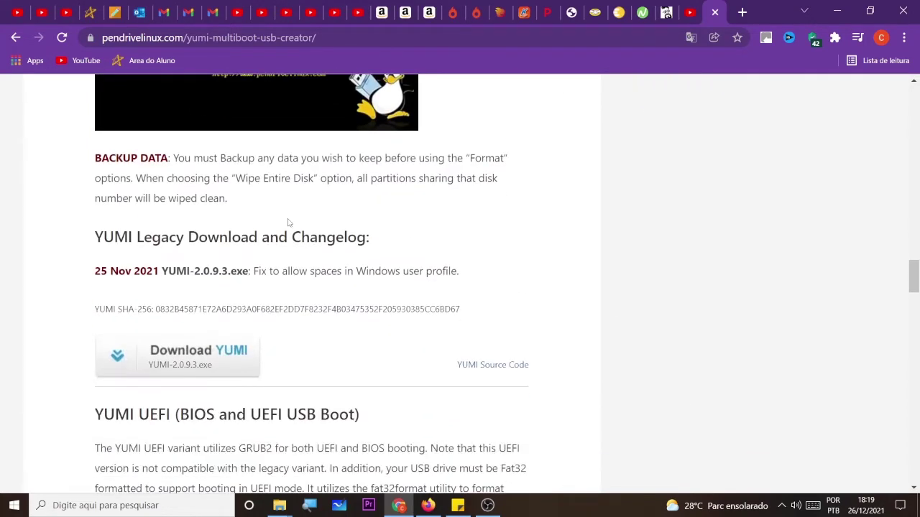
pyautogui.scroll(-3, 289, 223)
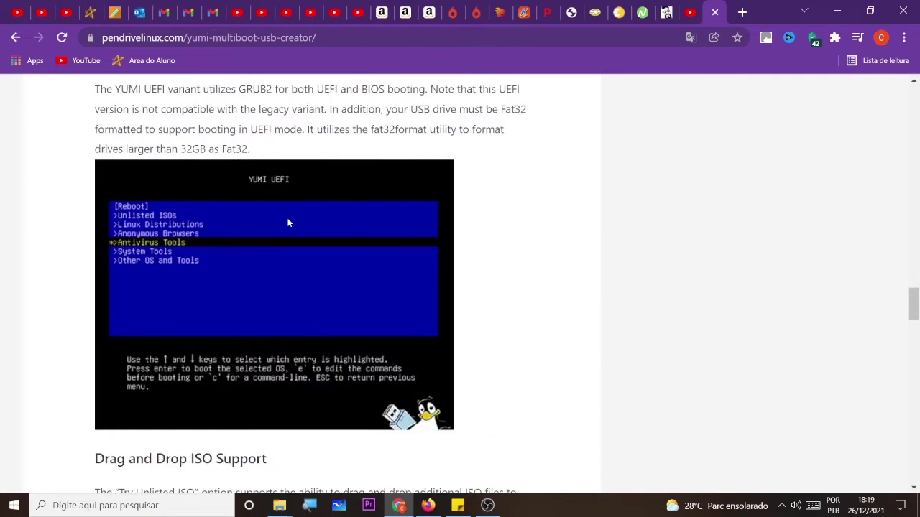
pyautogui.scroll(-6, 210, 162)
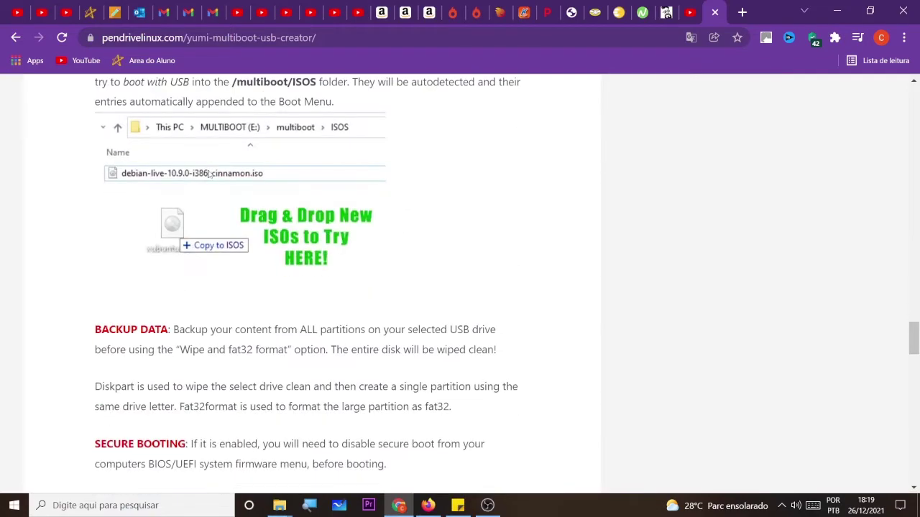
pyautogui.scroll(10, 206, 169)
pyautogui.scroll(14, 202, 168)
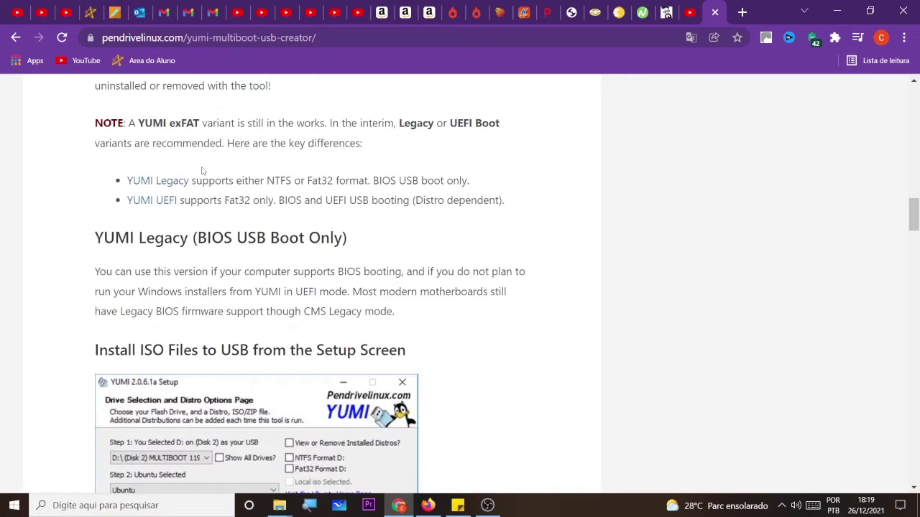
# Jump to the YUMI Legacy section from the variant list and locate its download and changelog.
pyautogui.click(146, 184)
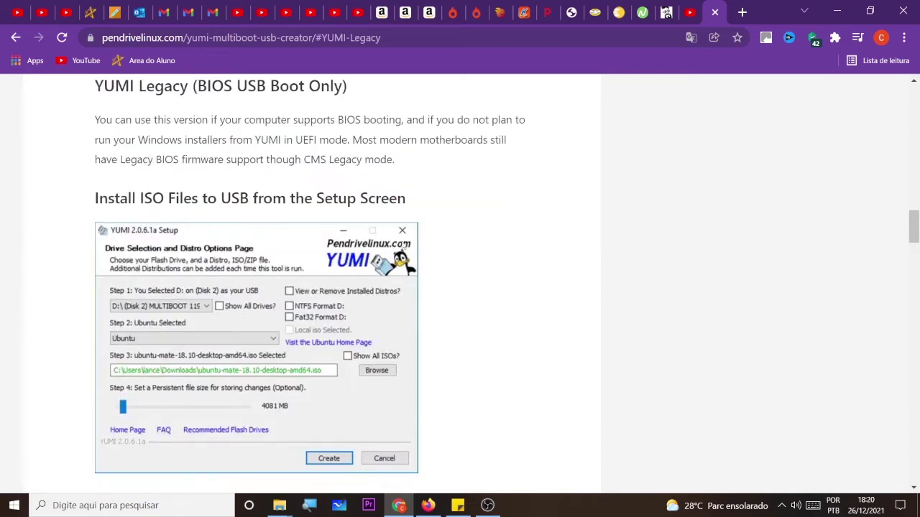
pyautogui.scroll(-3, 333, 181)
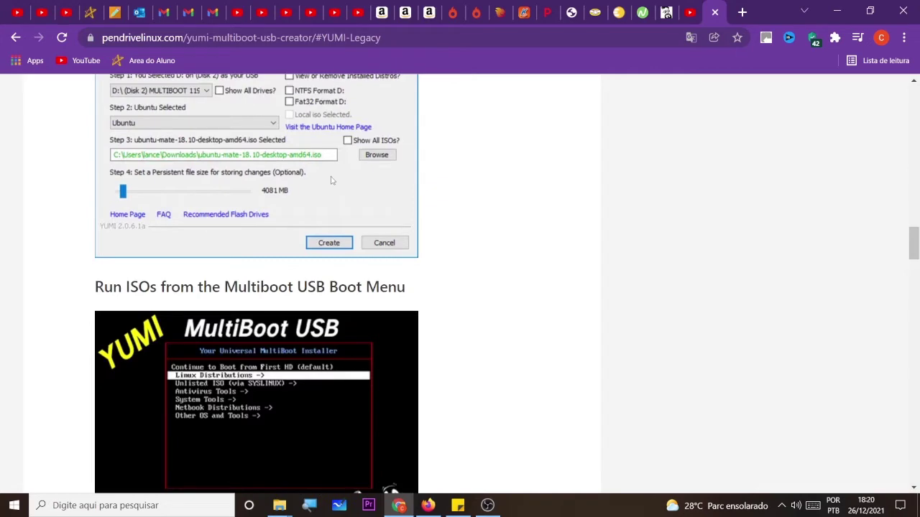
pyautogui.scroll(-5, 333, 181)
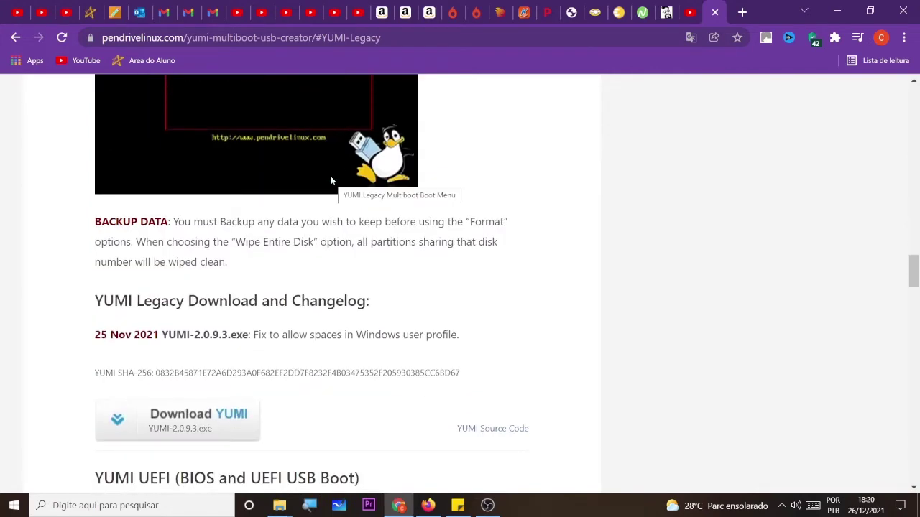
pyautogui.scroll(8, 332, 180)
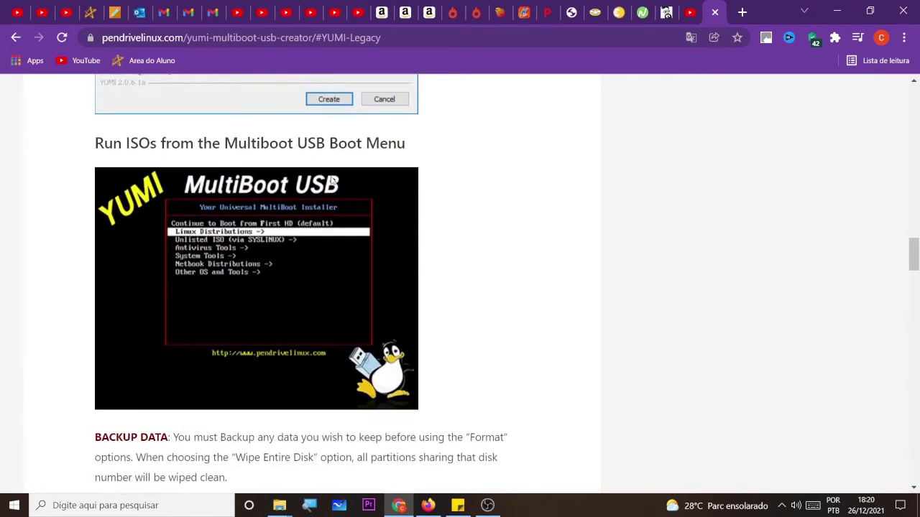
pyautogui.scroll(-8, 309, 308)
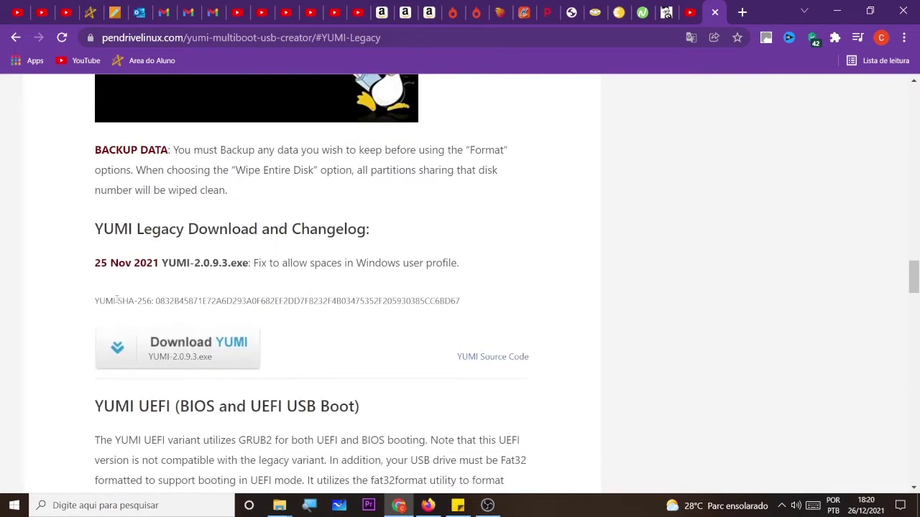
# Download YUMI-2.0.9.3.exe to the desktop folder (Área de Trabalho) and dismiss the browser's download notice.
pyautogui.click(215, 351)
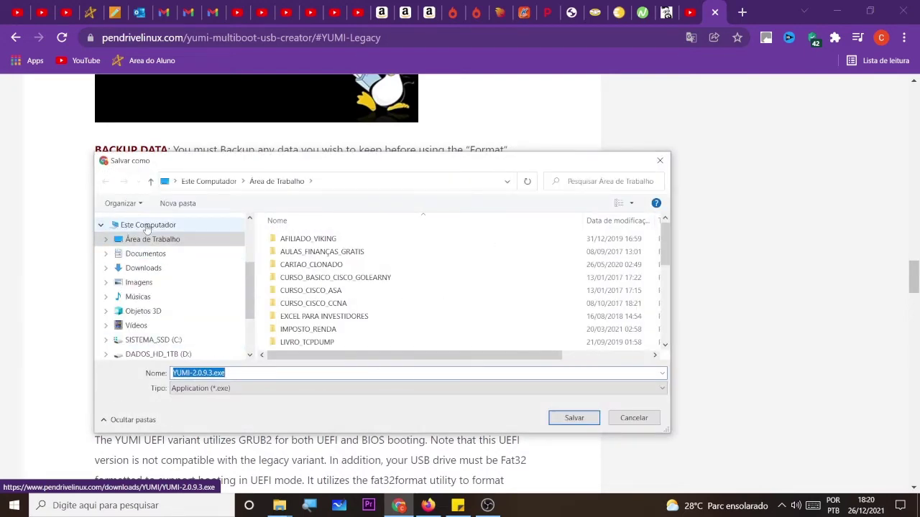
pyautogui.click(143, 239)
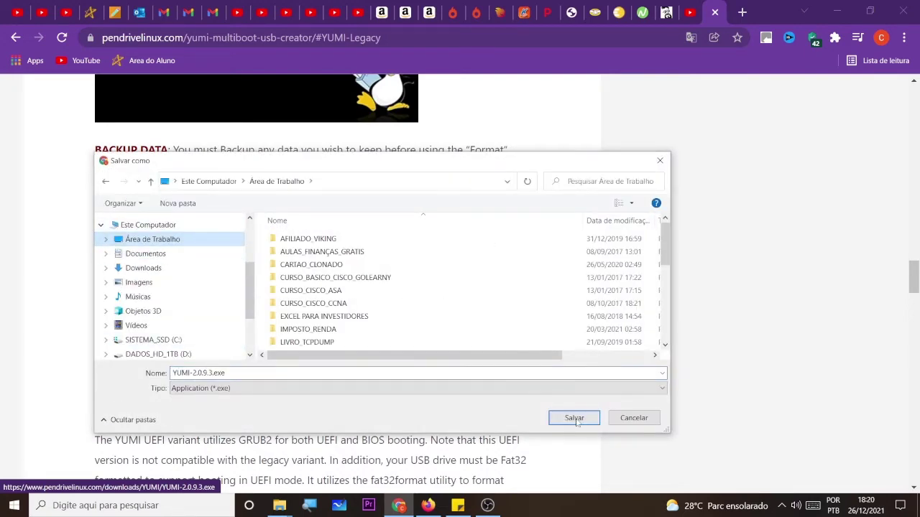
pyautogui.click(574, 419)
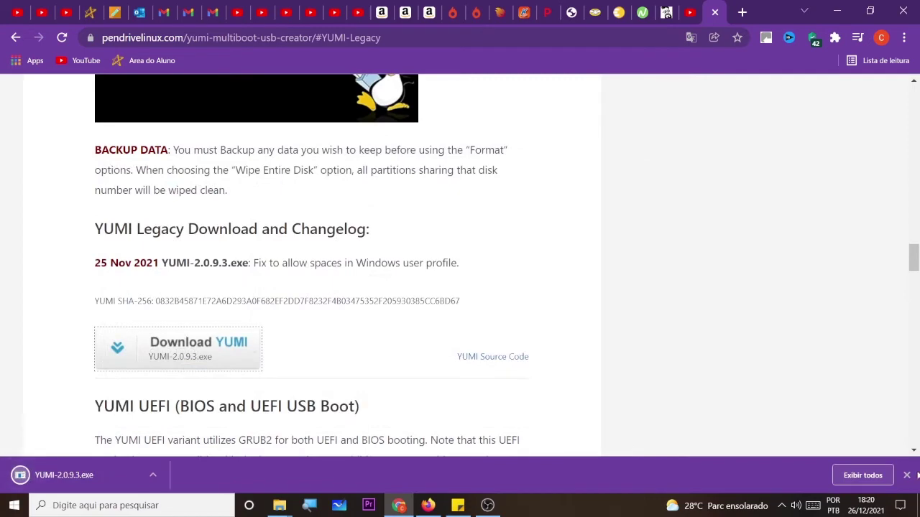
pyautogui.click(907, 475)
# Show the desktop, scan the downloaded YUMI-2.0.9.3.exe for viruses and close the scan report.
pyautogui.click(917, 507)
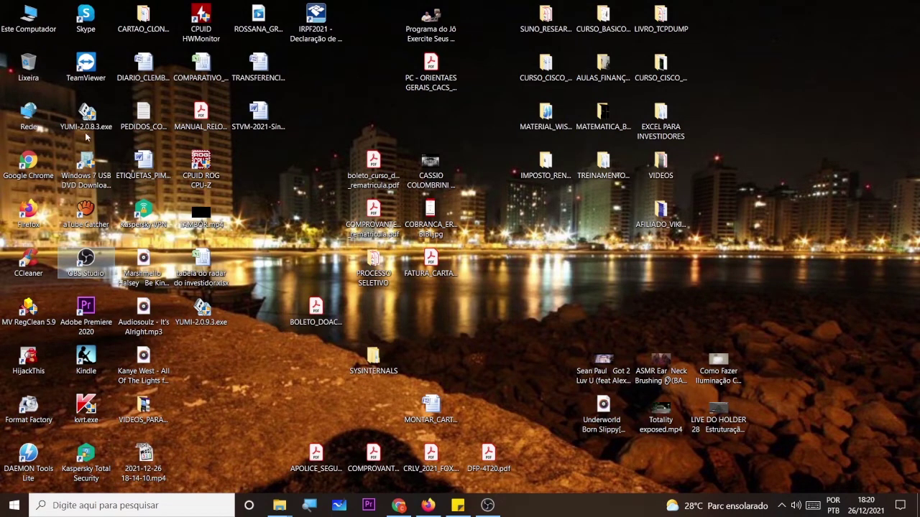
pyautogui.click(201, 313)
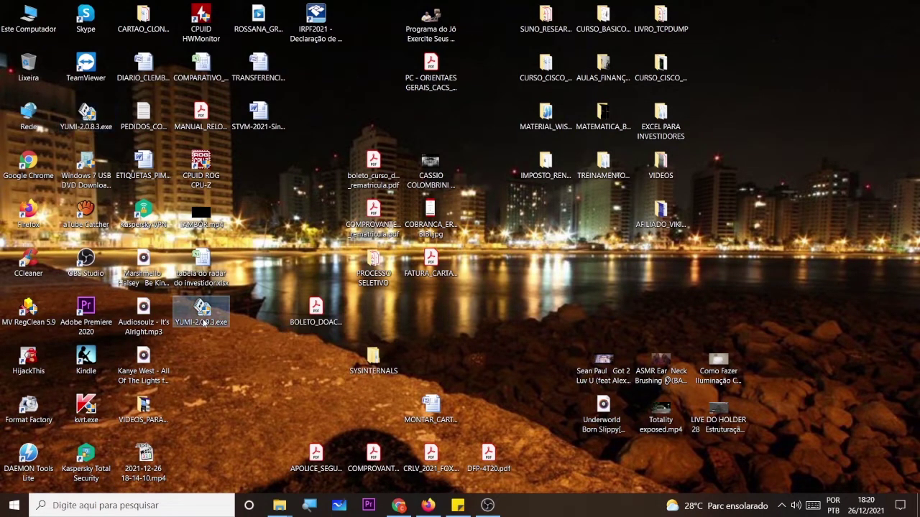
pyautogui.click(104, 128)
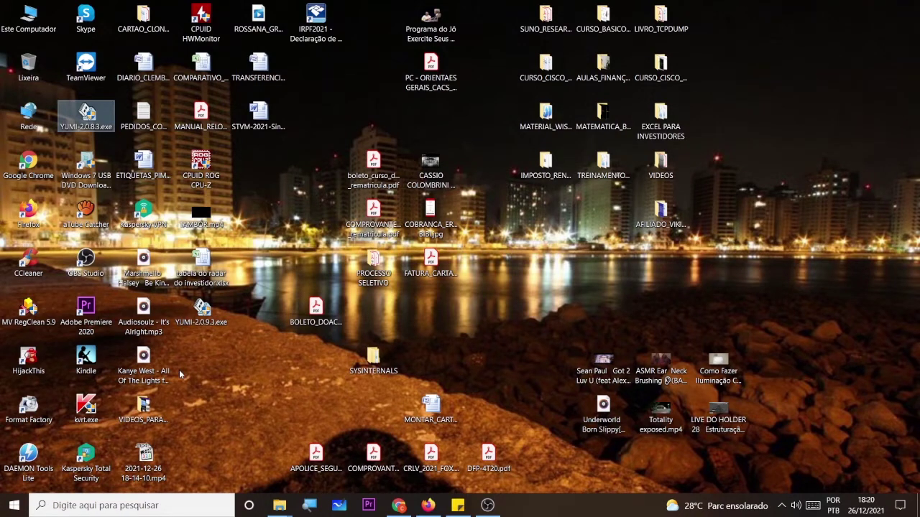
pyautogui.click(205, 319)
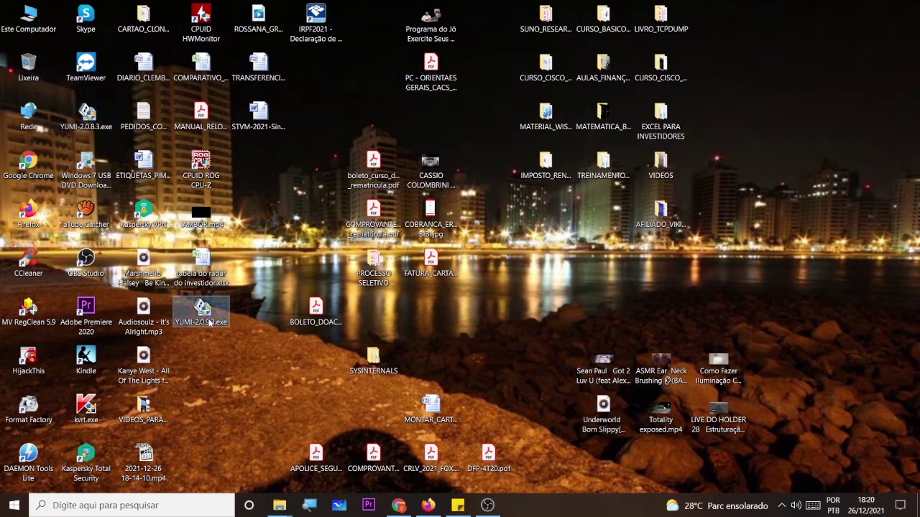
pyautogui.rightClick(209, 323)
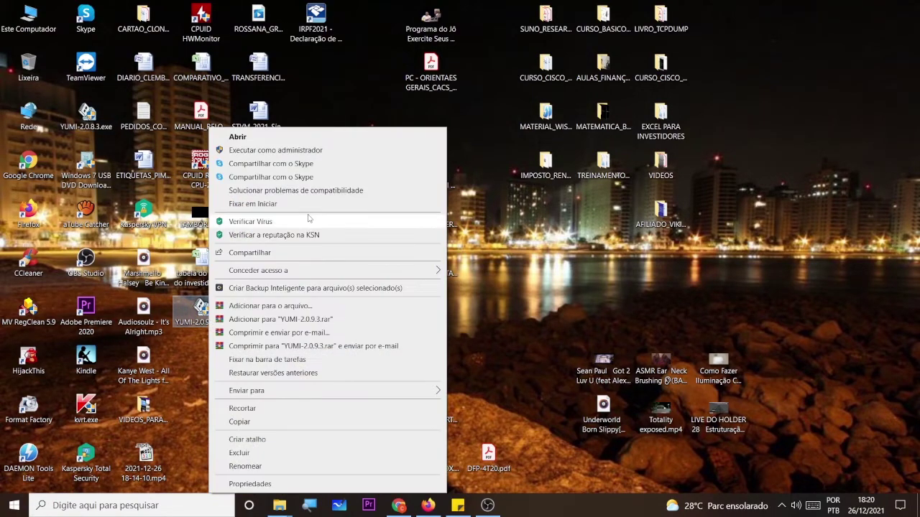
pyautogui.click(291, 227)
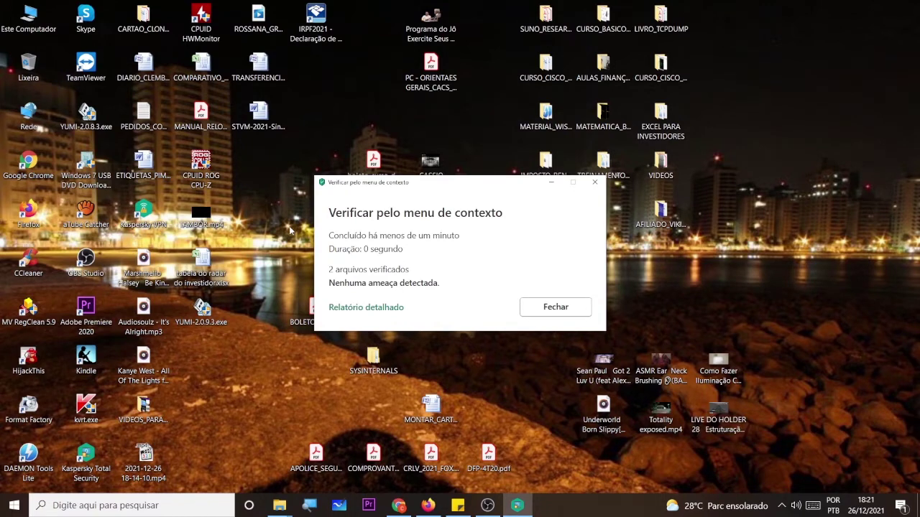
pyautogui.click(565, 311)
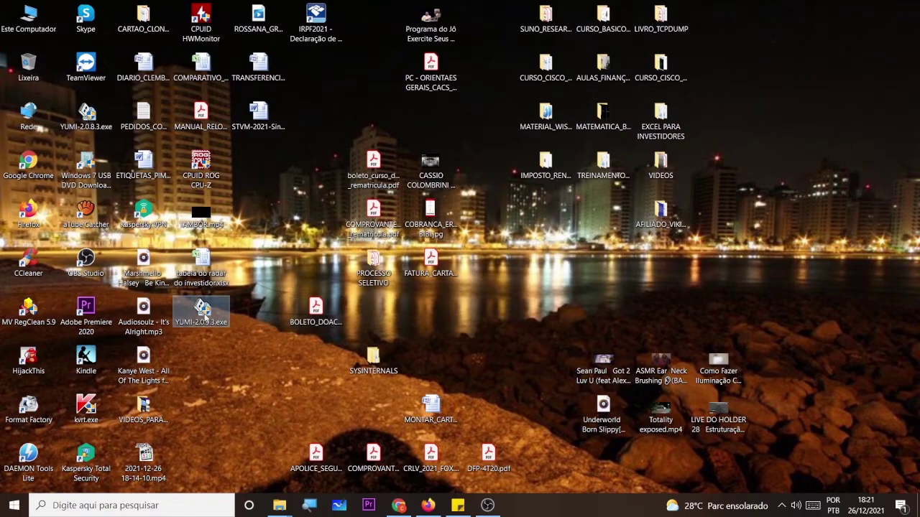
# Launch YUMI-2.0.9.3.exe from the desktop and accept its opening prompts to reach the drive selection page.
pyautogui.doubleClick(203, 309)
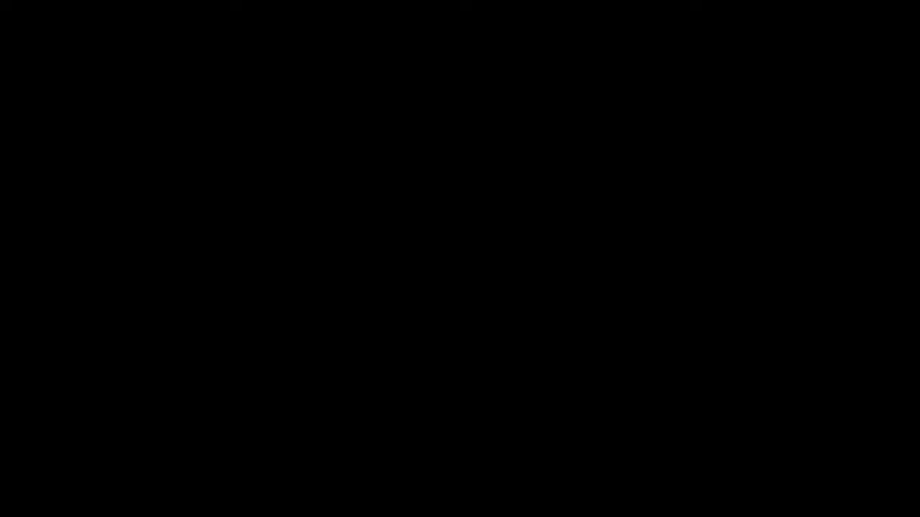
pyautogui.click(421, 351)
pyautogui.click(527, 348)
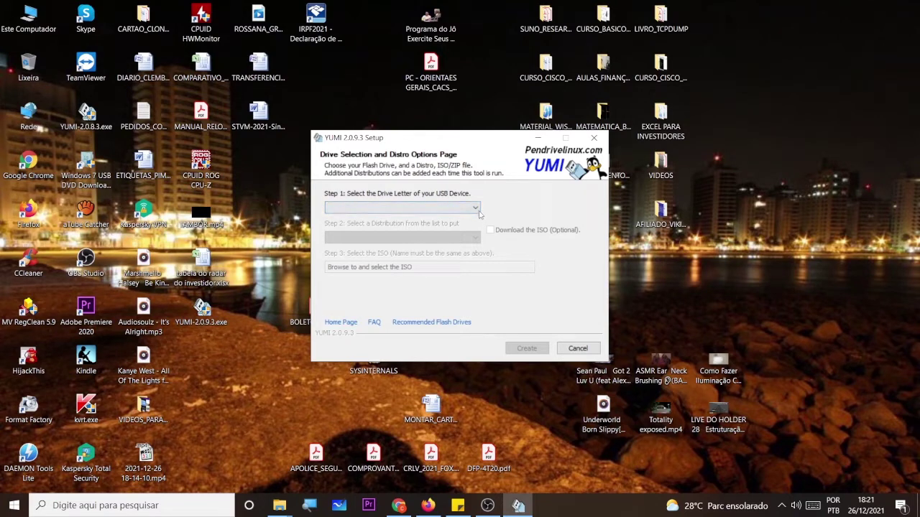
# Select F:\ (Disk 2) as the USB device and look through the list of available distributions.
pyautogui.click(476, 208)
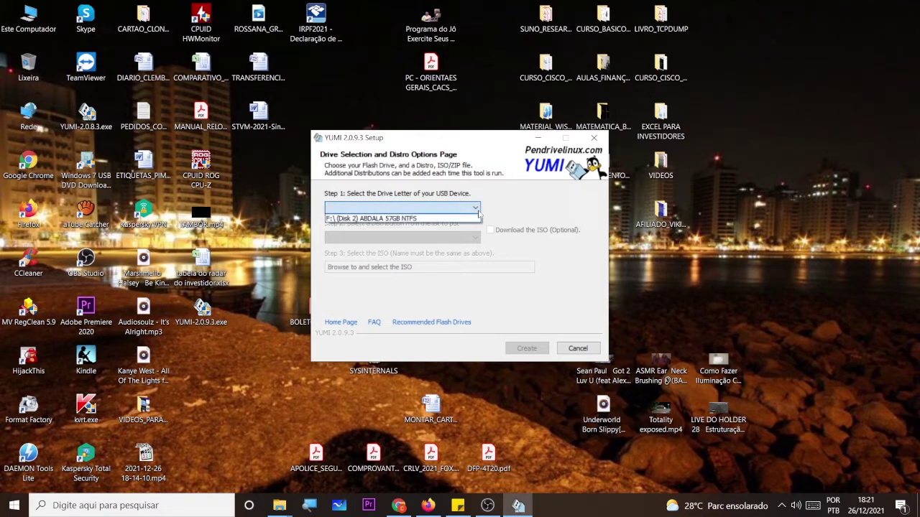
pyautogui.click(441, 219)
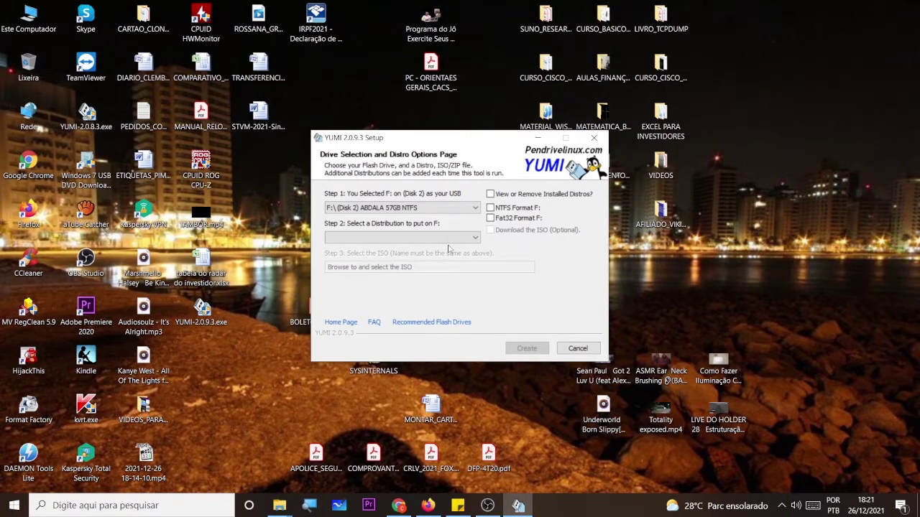
pyautogui.click(453, 239)
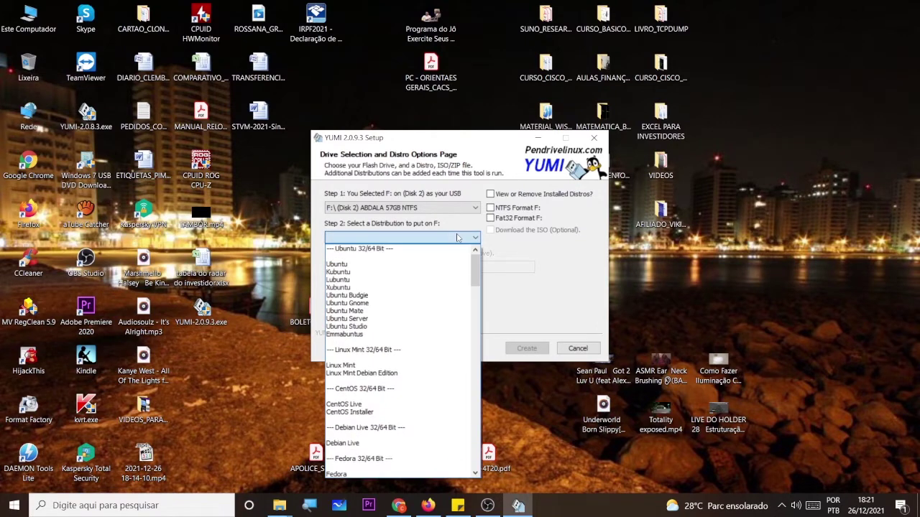
pyautogui.scroll(-5, 423, 297)
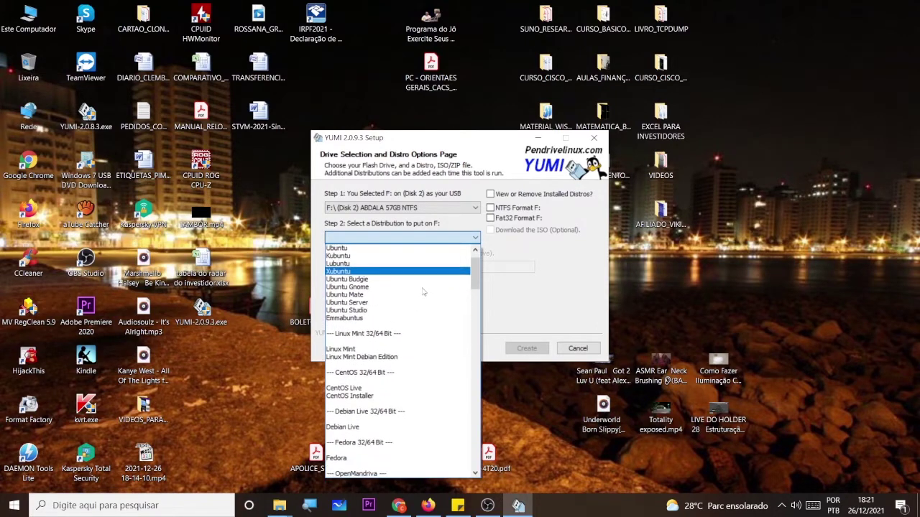
pyautogui.scroll(-10, 422, 297)
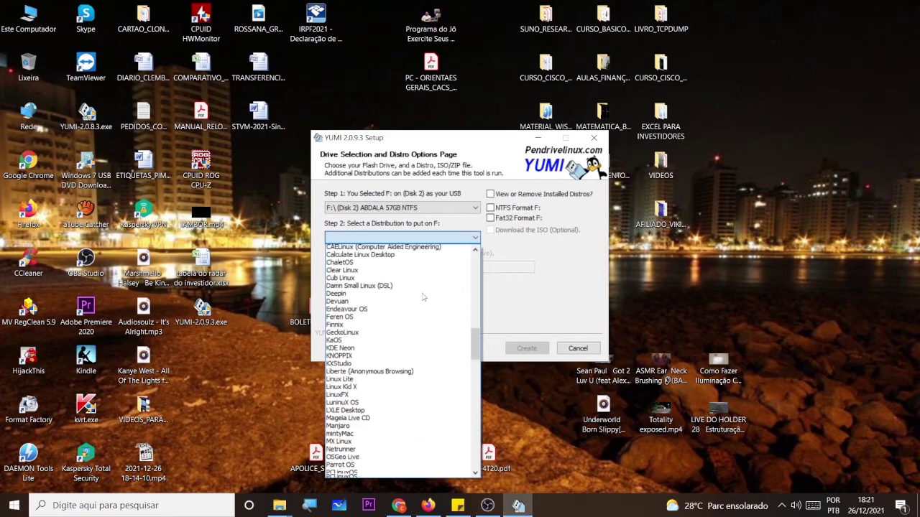
pyautogui.scroll(-12, 424, 297)
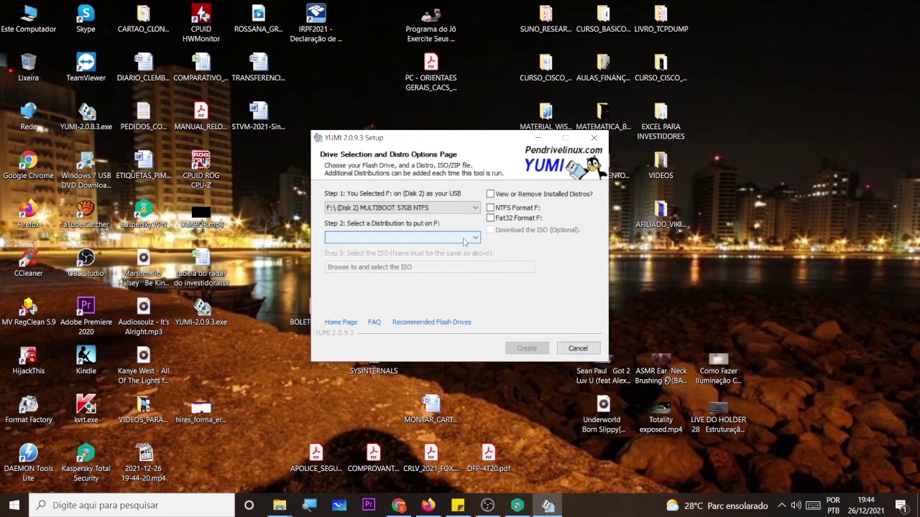
# Choose Multiple Windows Vista/7/8/10 Installers -wimboot as the distribution to put on F:.
pyautogui.click(466, 239)
pyautogui.scroll(-8, 468, 271)
pyautogui.scroll(-15, 468, 270)
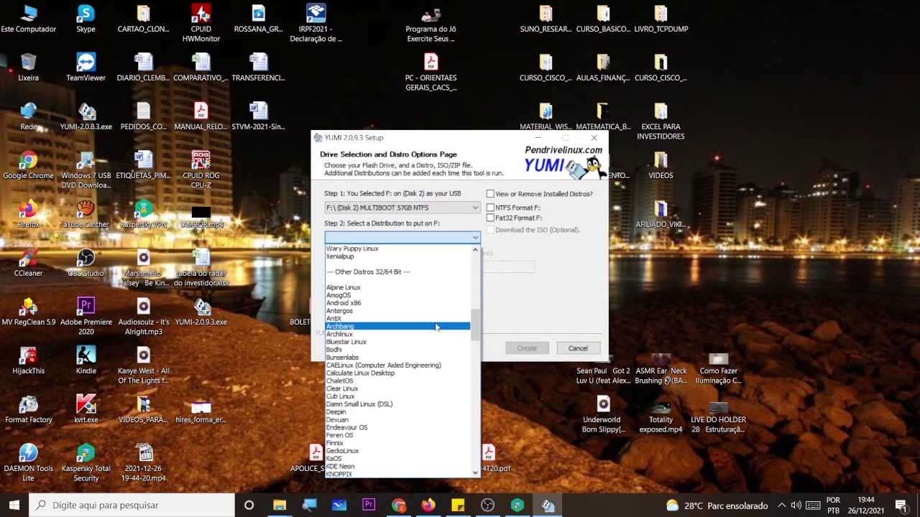
pyautogui.scroll(-13, 411, 388)
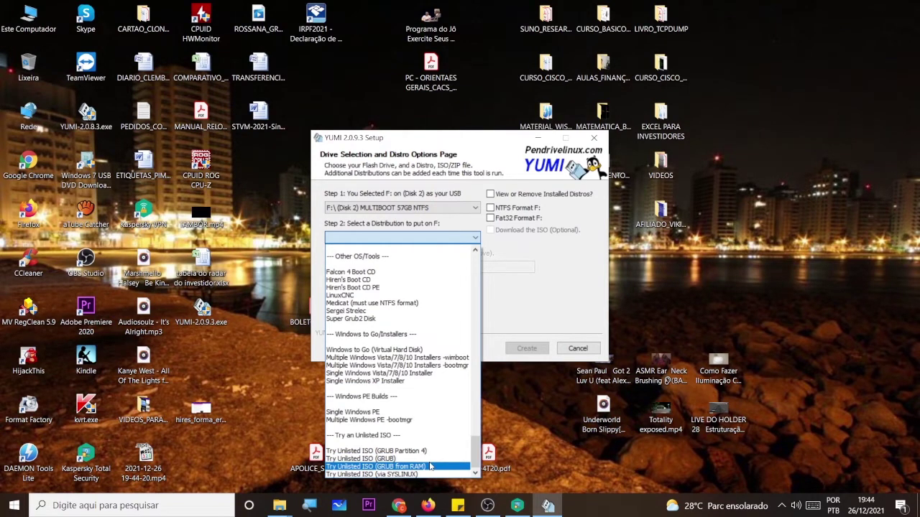
pyautogui.click(431, 358)
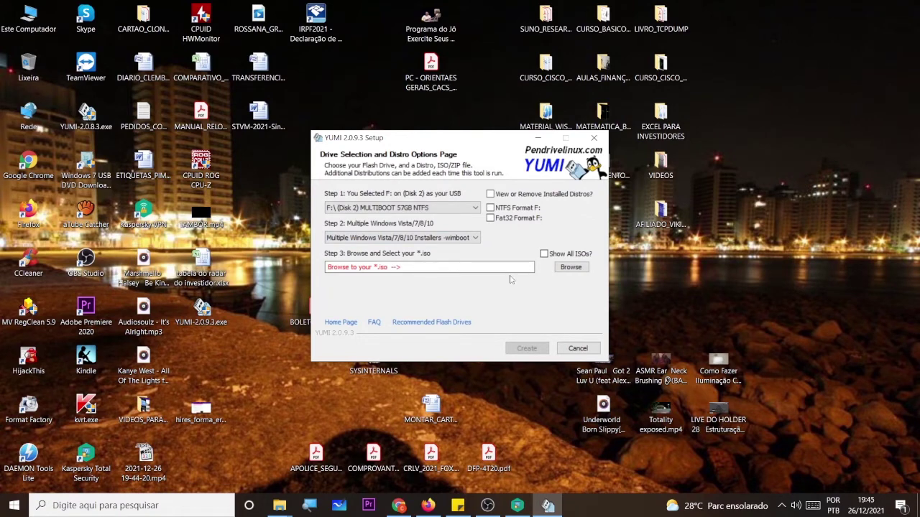
# Browse to the IMAGENS_ISO_SOs folder inside PROGRAMAS and select WINDOWS_7_ULTIMATE.ISO as the source image.
pyautogui.click(570, 268)
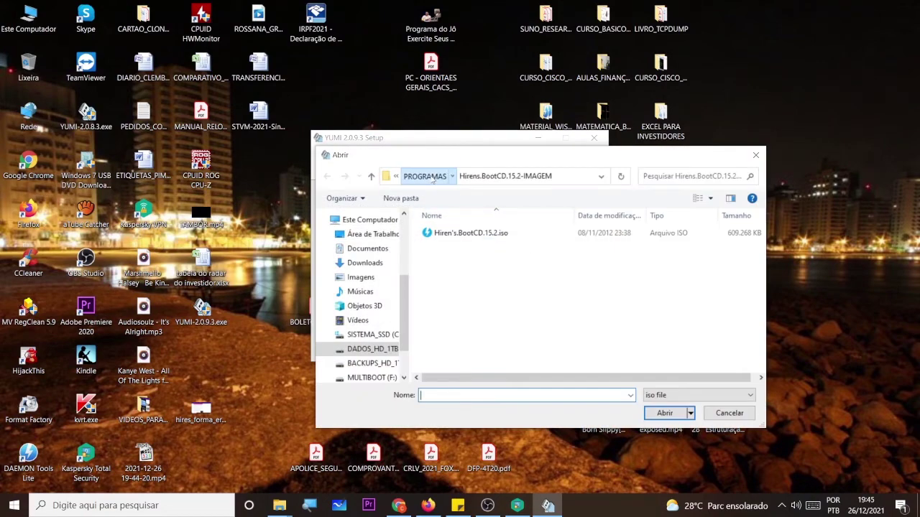
pyautogui.click(427, 176)
pyautogui.scroll(-2, 457, 316)
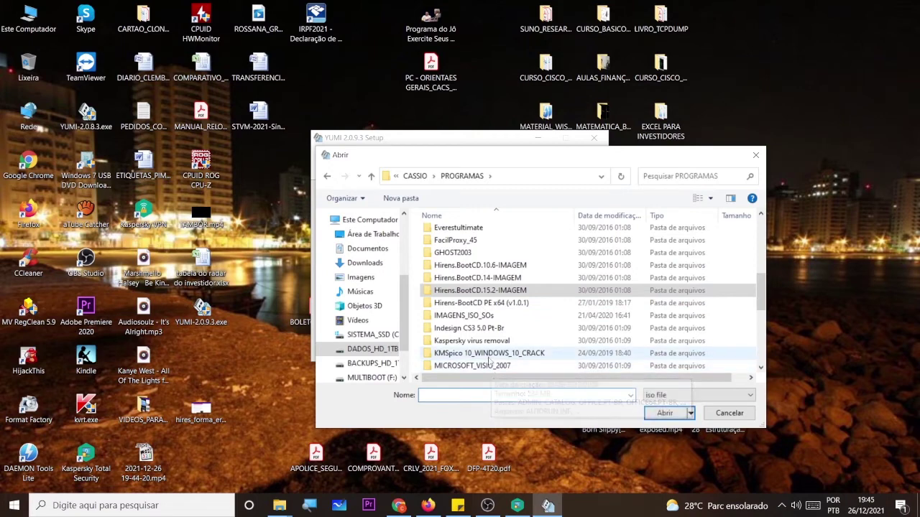
pyautogui.scroll(-1, 500, 355)
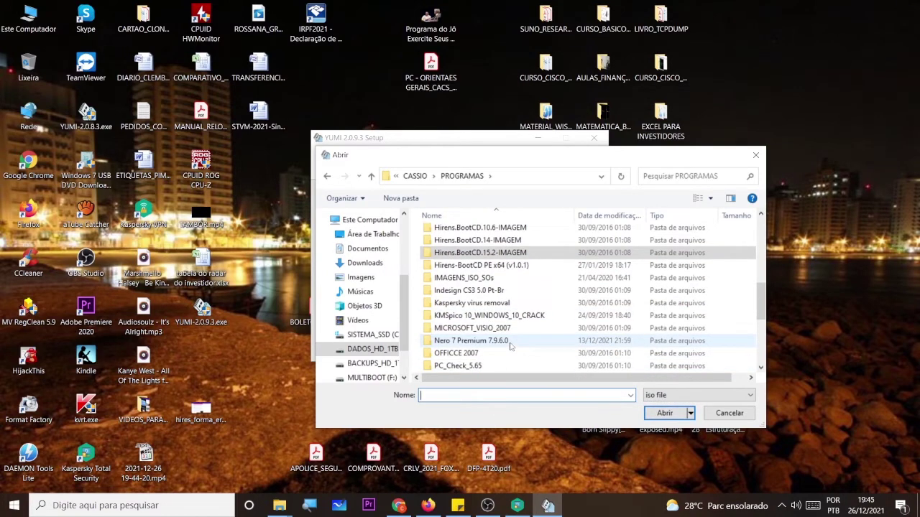
pyautogui.scroll(3, 509, 347)
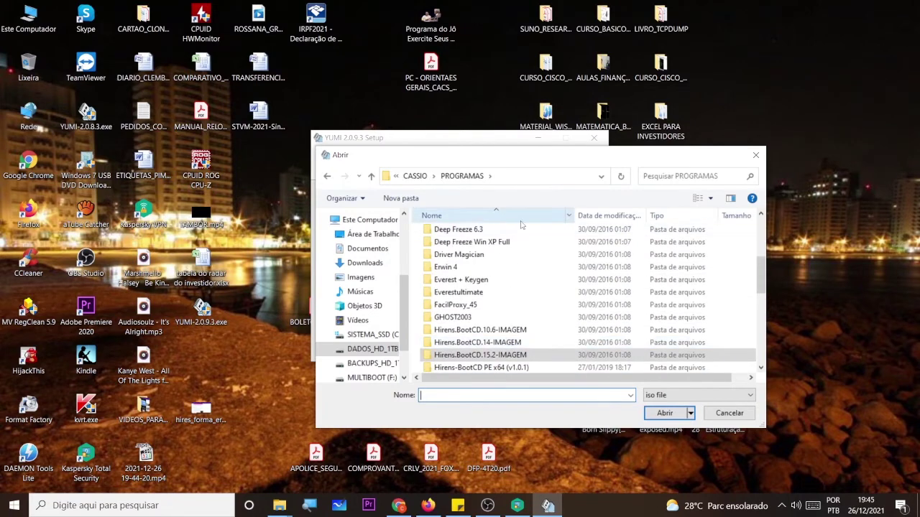
pyautogui.scroll(1, 527, 260)
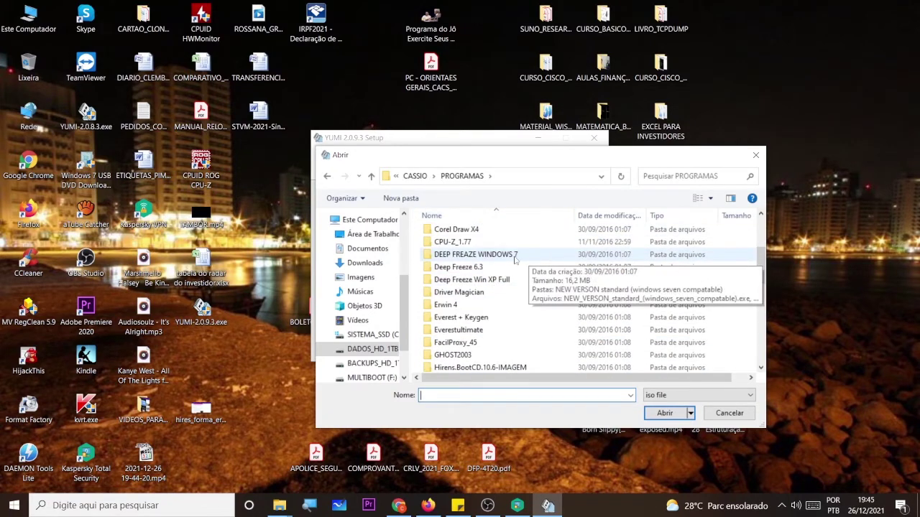
pyautogui.scroll(2, 514, 260)
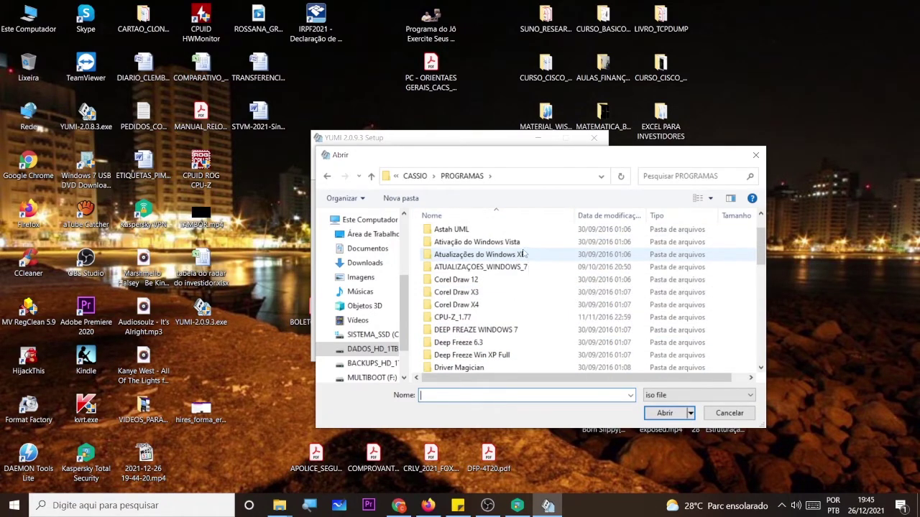
pyautogui.scroll(1, 524, 253)
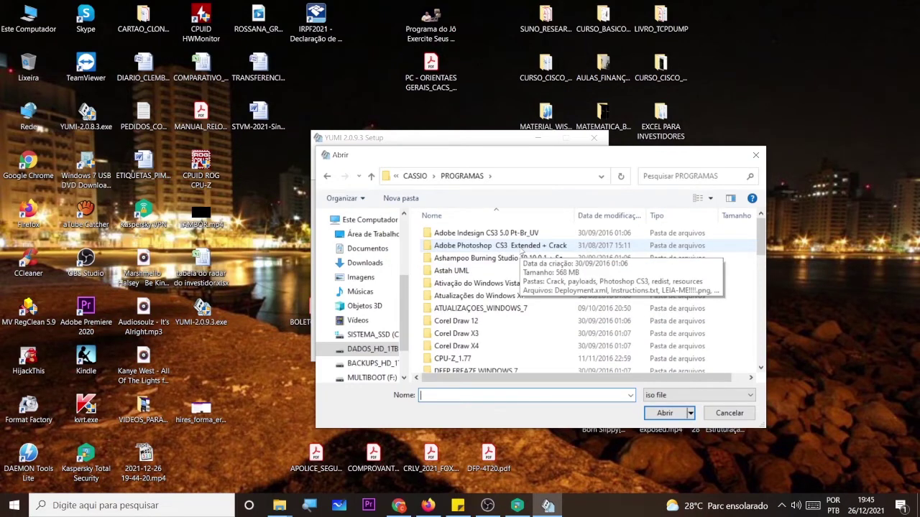
pyautogui.click(514, 270)
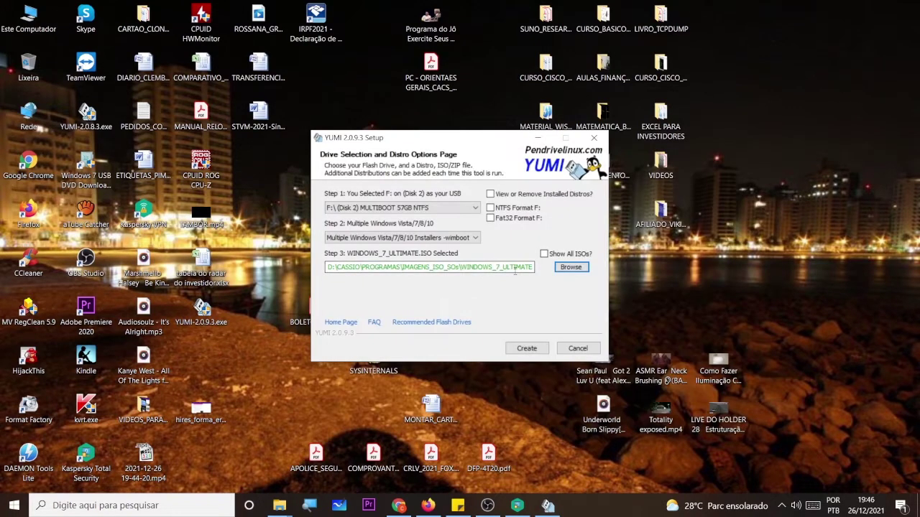
# Create the WINDOWS_7_ULTIMATE installer on F:, confirming the overwrite warning, and choose to add more ISOs when it finishes.
pyautogui.click(530, 349)
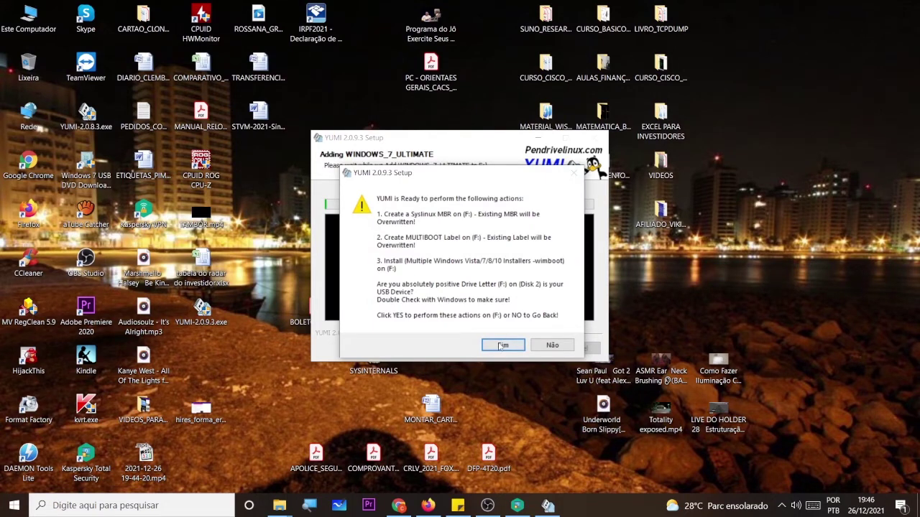
pyautogui.click(499, 346)
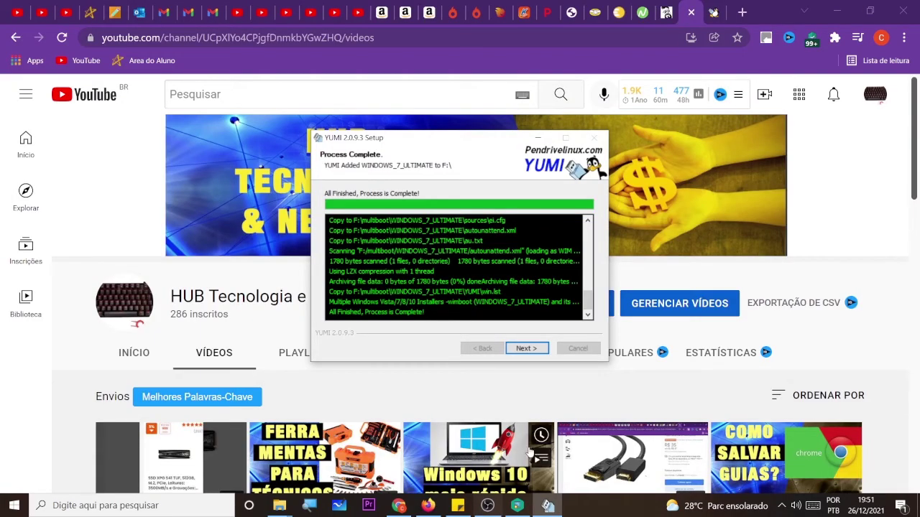
pyautogui.click(528, 349)
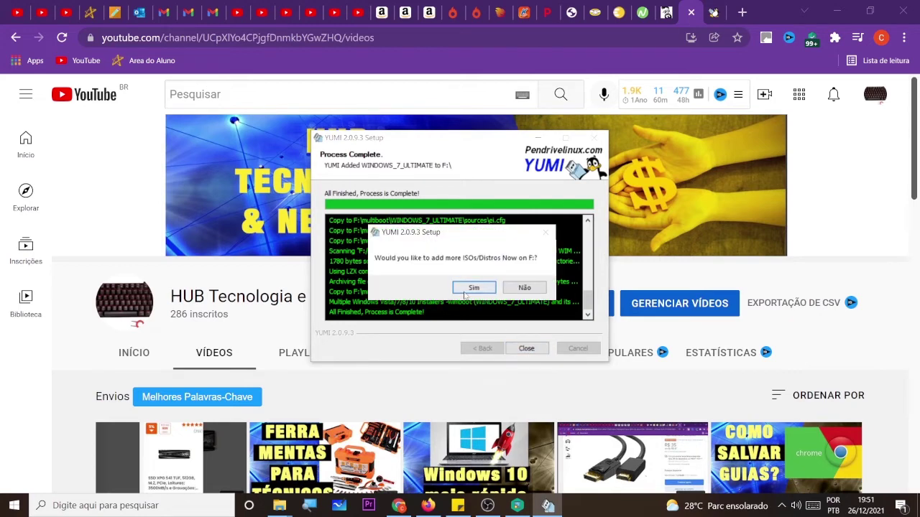
pyautogui.click(468, 290)
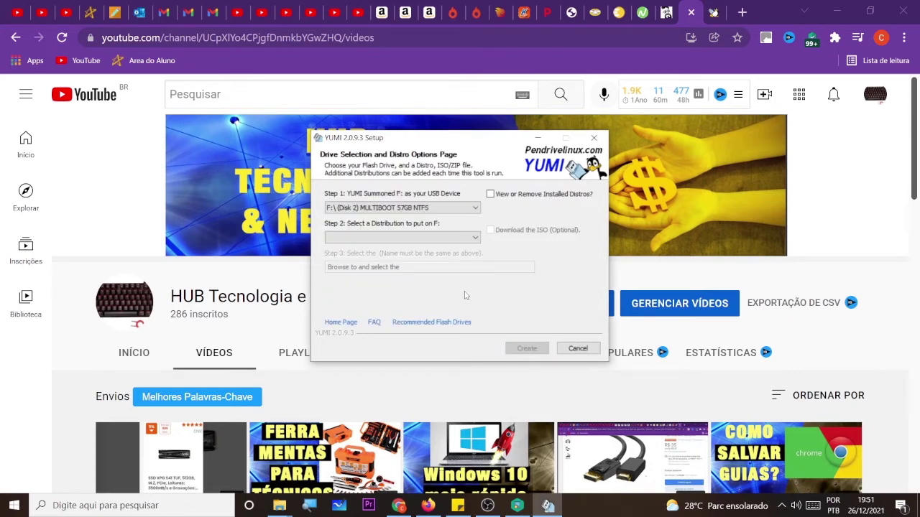
# Choose Hiren's Boot CD as the second distribution to put on F:.
pyautogui.click(474, 241)
pyautogui.scroll(-10, 454, 340)
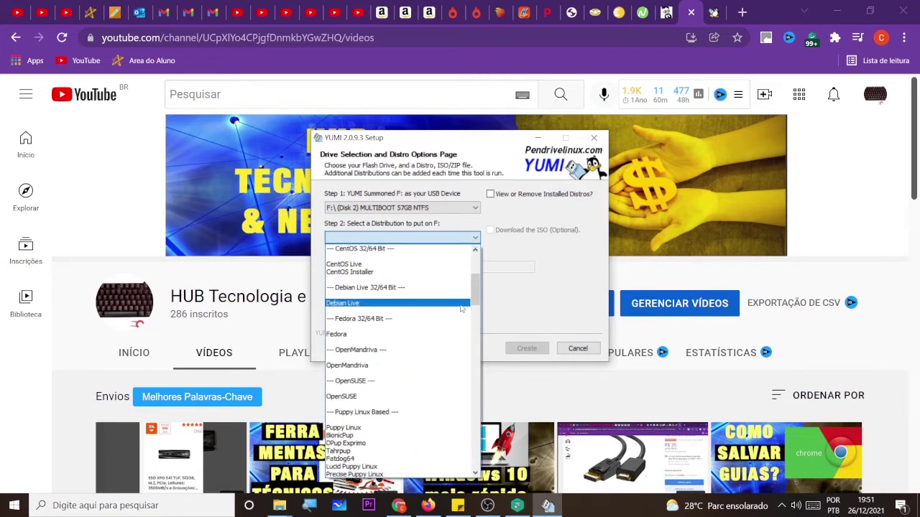
pyautogui.scroll(-20, 445, 355)
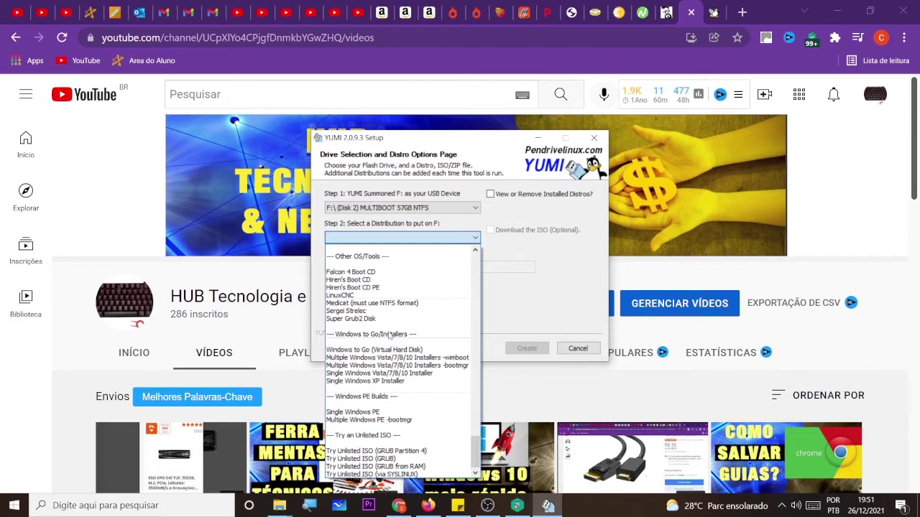
pyautogui.click(370, 279)
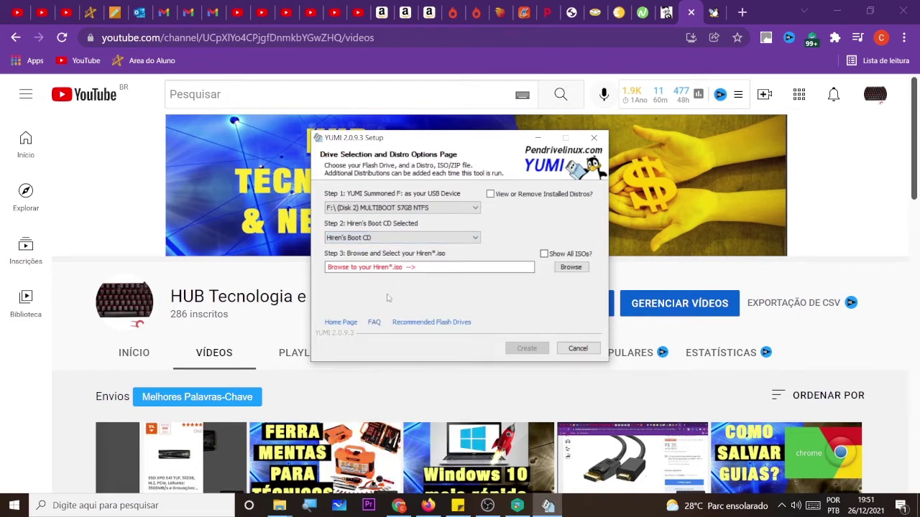
# Browse to the Hirens.BootCD.15.2-IMAGEM folder inside PROGRAMAS and select Hiren's.BootCD.15.2.iso as the source image.
pyautogui.click(479, 264)
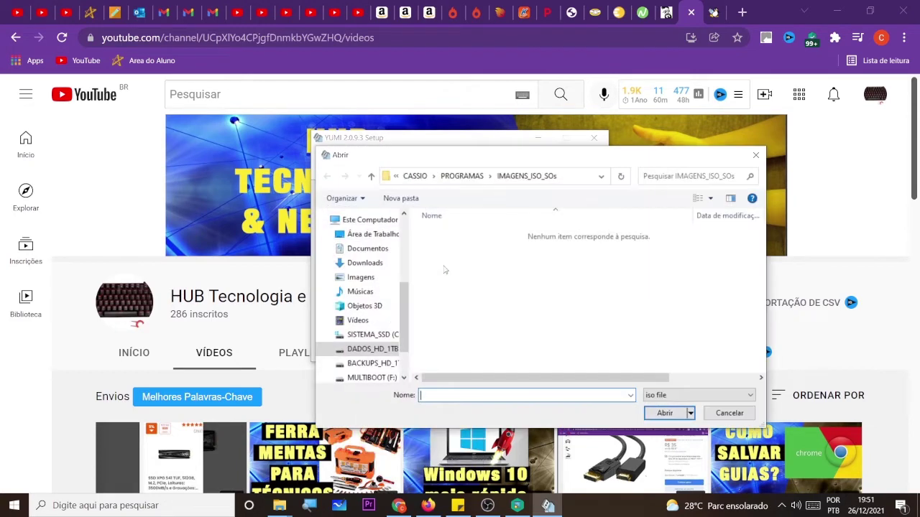
pyautogui.click(463, 176)
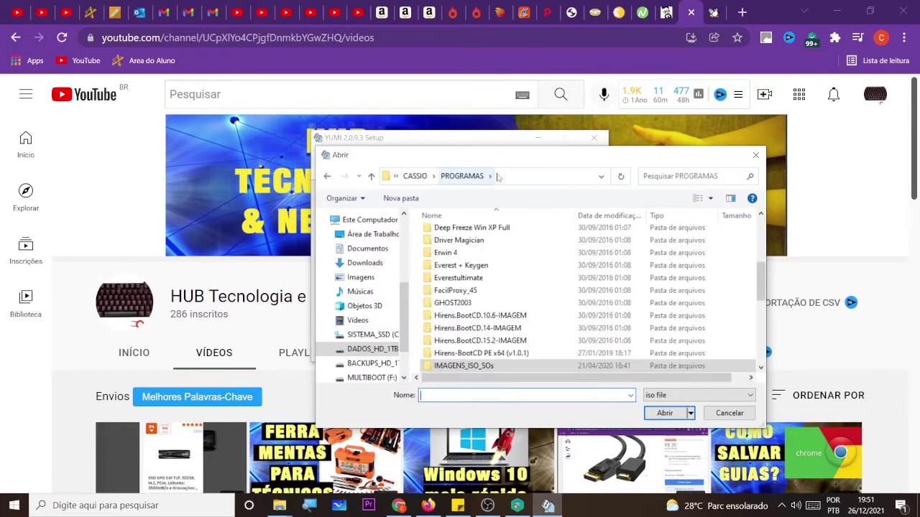
pyautogui.scroll(-2, 511, 294)
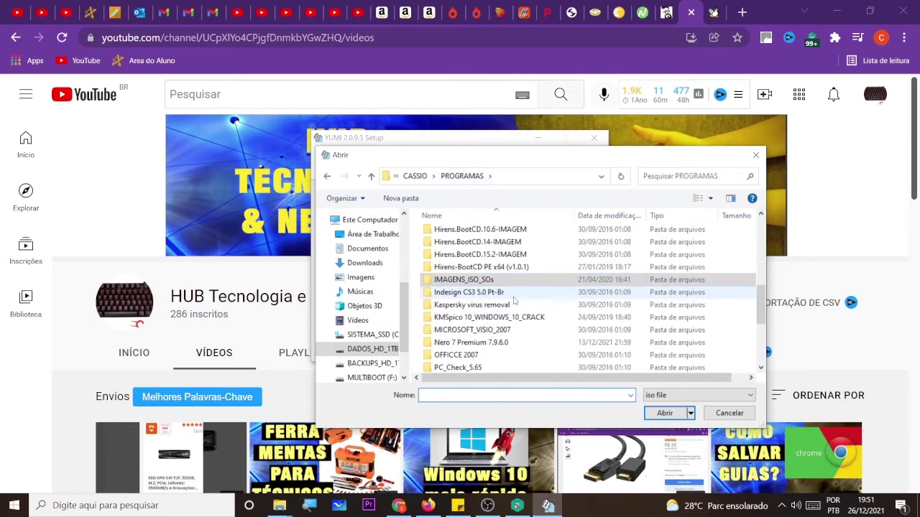
pyautogui.doubleClick(509, 253)
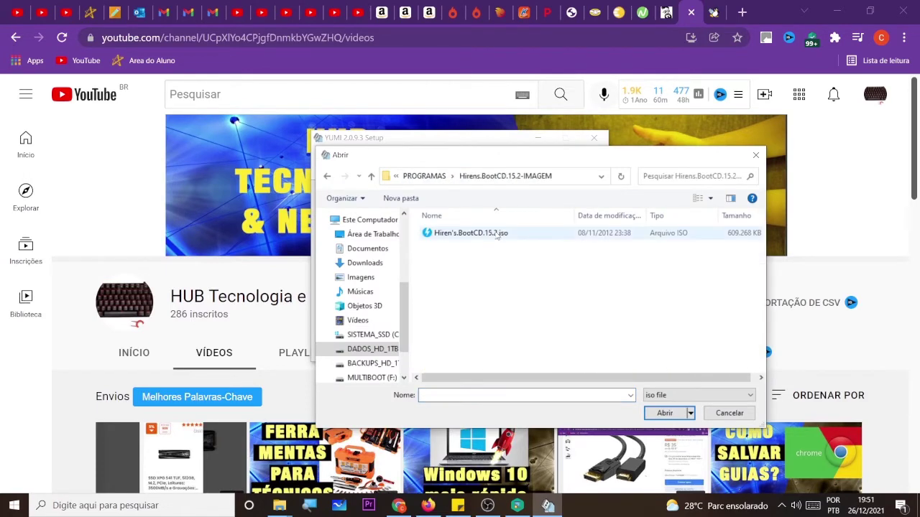
pyautogui.click(498, 235)
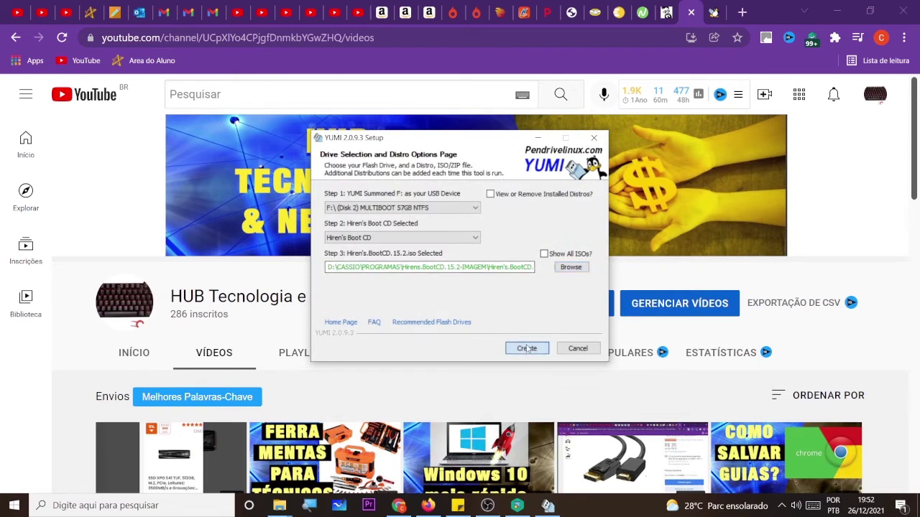
# Create the Hiren's Boot CD distribution on F:, decline adding more ISOs and finish the setup.
pyautogui.click(526, 348)
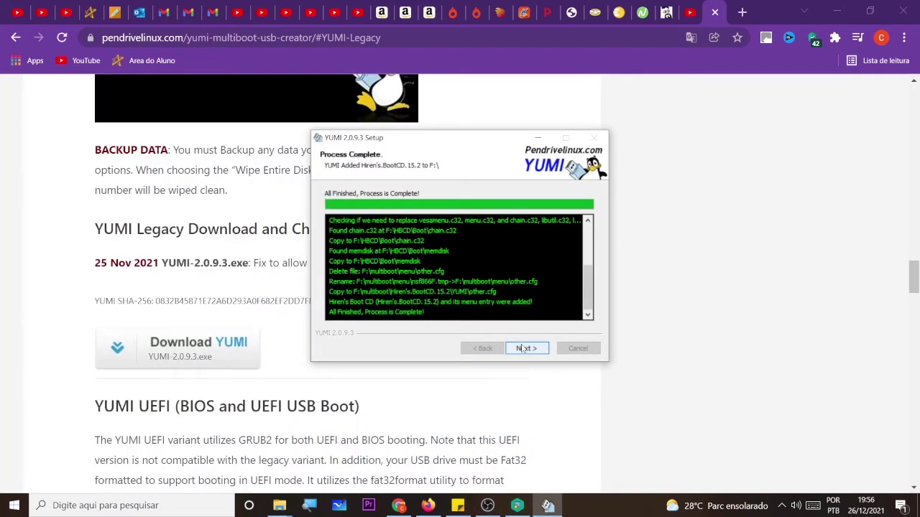
pyautogui.click(523, 348)
pyautogui.click(524, 288)
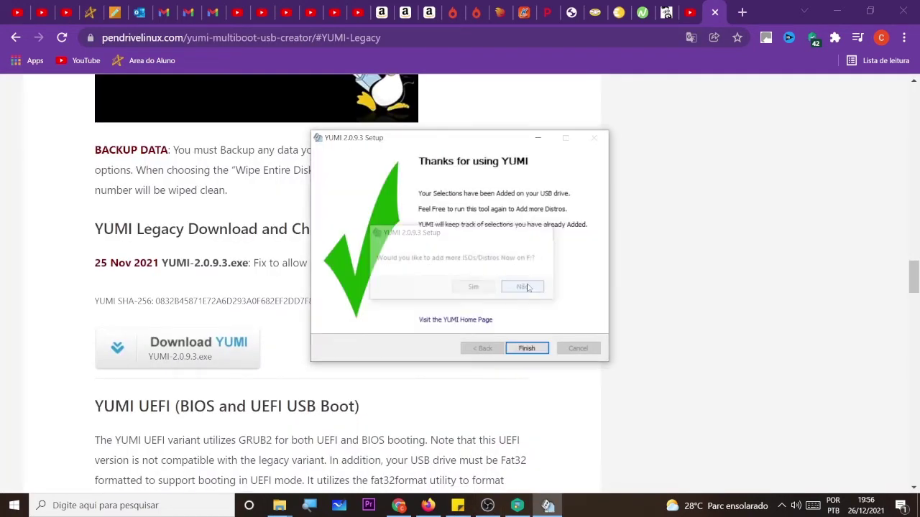
pyautogui.click(526, 348)
# Switch to File Explorer and check the disk usage in the properties of the MULTIBOOT (F:) drive.
pyautogui.press('super+d')
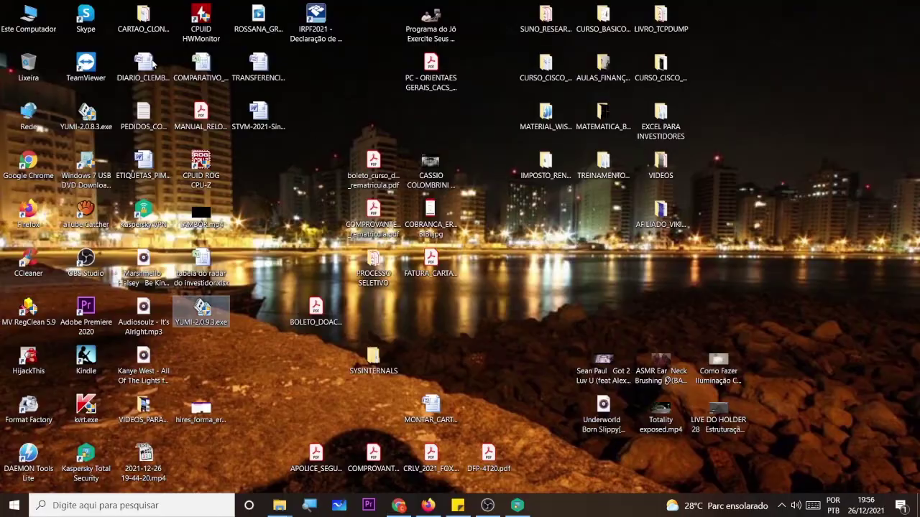
pyautogui.doubleClick(27, 16)
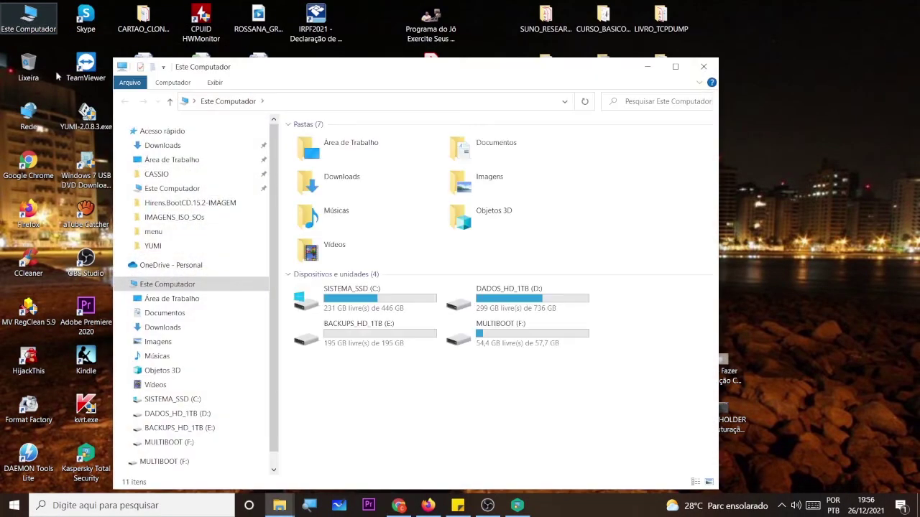
pyautogui.click(503, 344)
pyautogui.rightClick(507, 338)
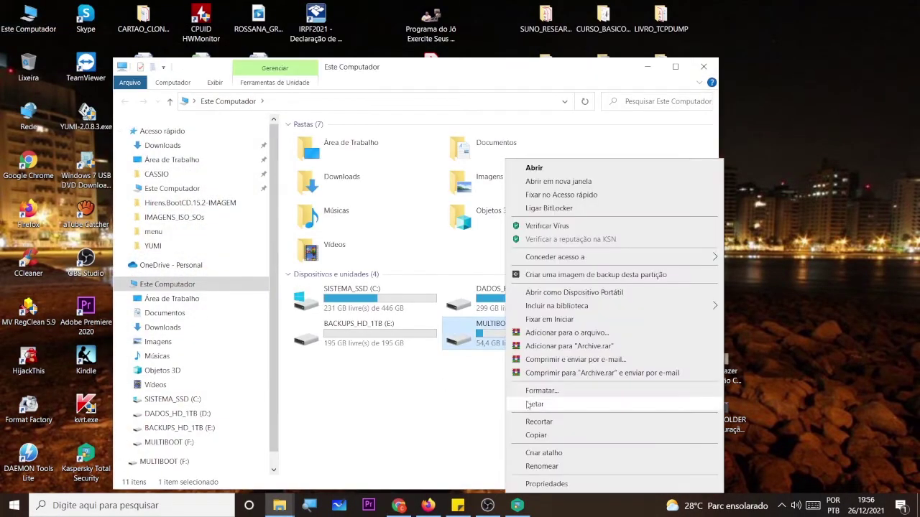
pyautogui.click(546, 483)
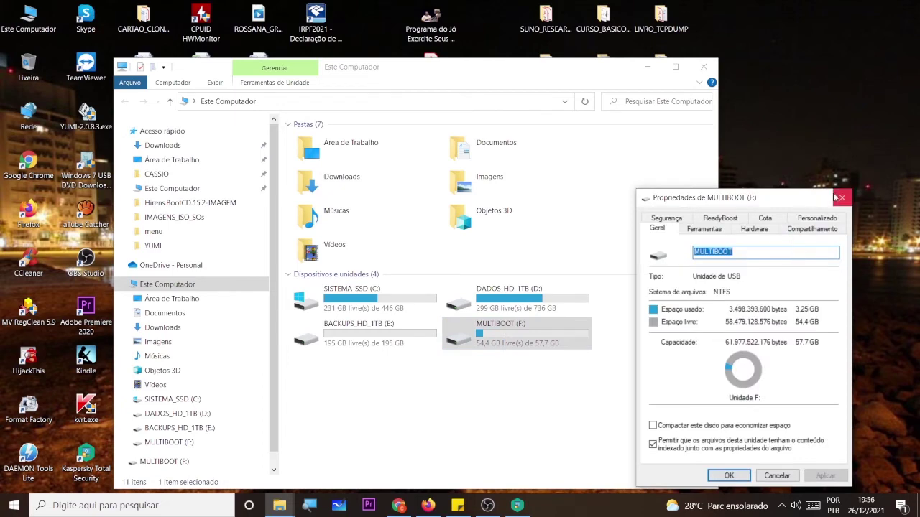
pyautogui.click(841, 198)
# Examine the multiboot, ISOS and HBCD folders on the MULTIBOOT (F:) drive and close File Explorer.
pyautogui.doubleClick(489, 330)
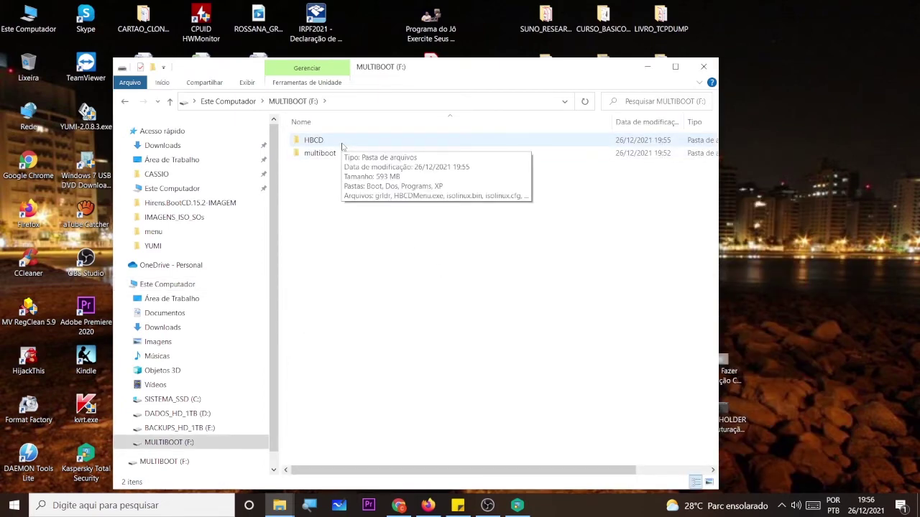
pyautogui.doubleClick(339, 152)
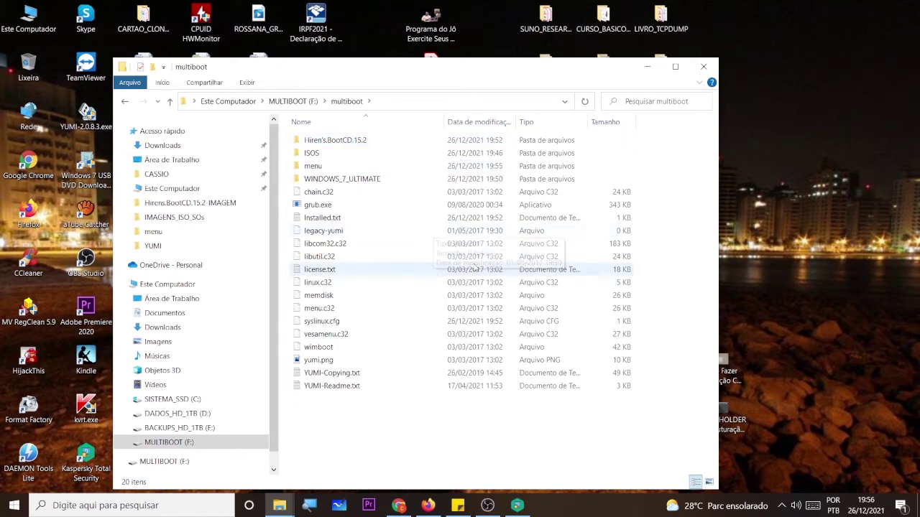
pyautogui.doubleClick(314, 153)
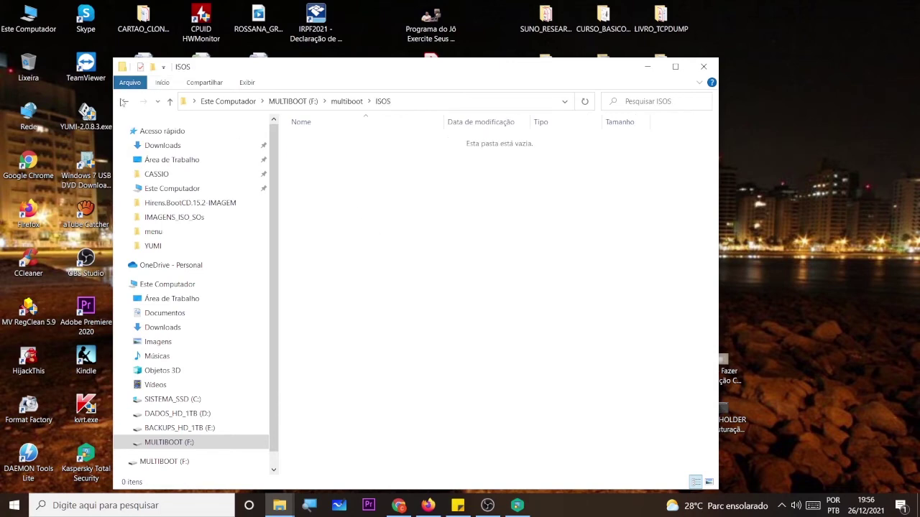
pyautogui.click(123, 102)
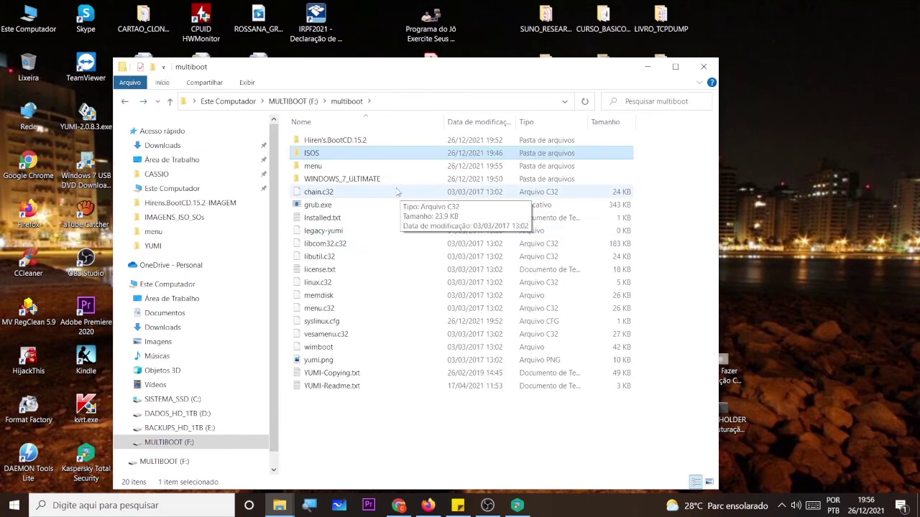
pyautogui.click(281, 101)
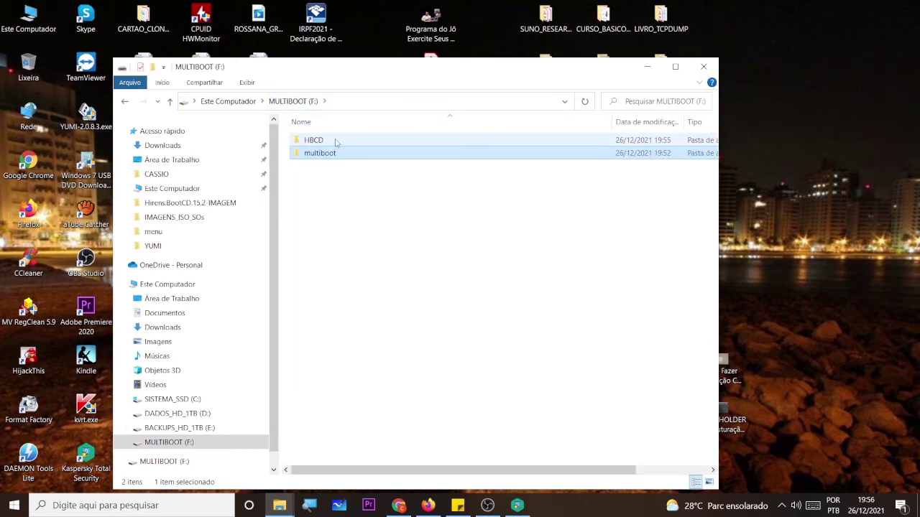
pyautogui.doubleClick(335, 142)
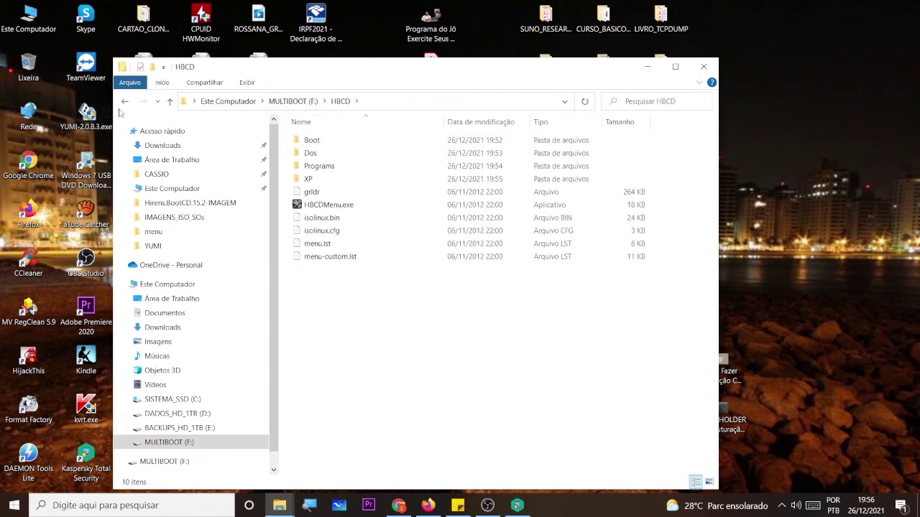
pyautogui.click(124, 101)
pyautogui.click(703, 66)
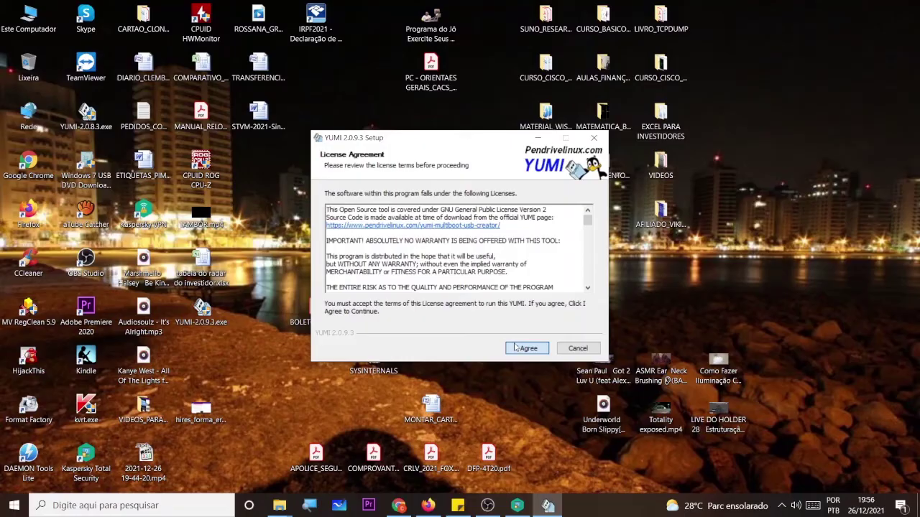
# Accept the YUMI license agreement and select F: (Disk 2) MULTIBOOT as the USB device.
pyautogui.click(516, 346)
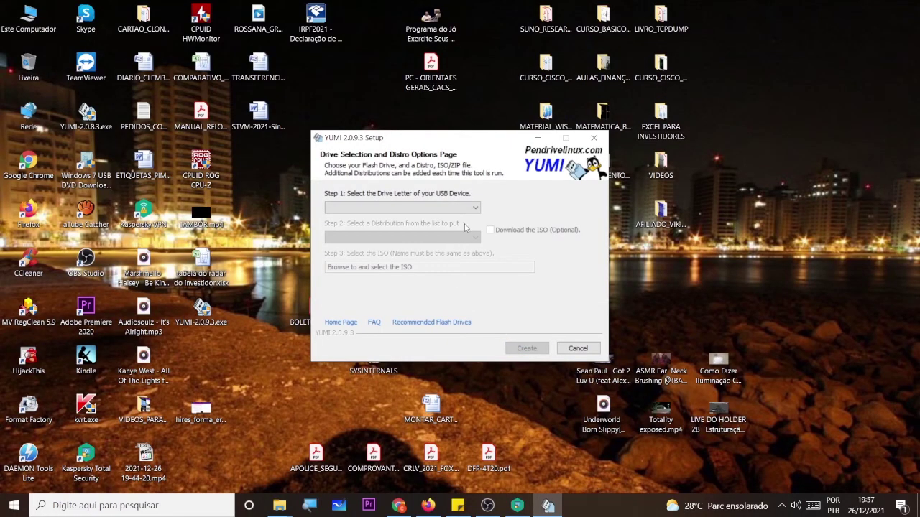
pyautogui.click(475, 209)
pyautogui.click(461, 229)
pyautogui.click(475, 210)
pyautogui.click(462, 220)
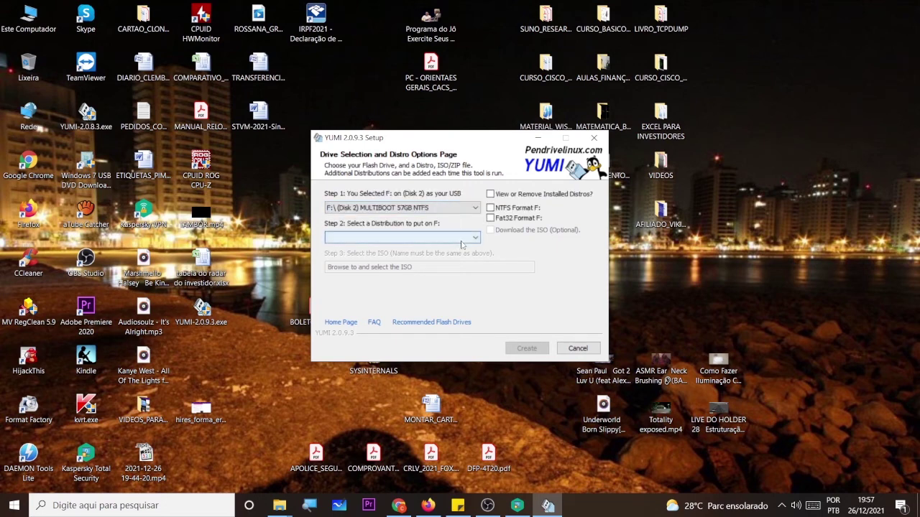
# Set Multiple Windows Vista/7/8/10 Installers -wimboot as the distribution for another Windows installer on F:.
pyautogui.click(461, 239)
pyautogui.scroll(-20, 471, 302)
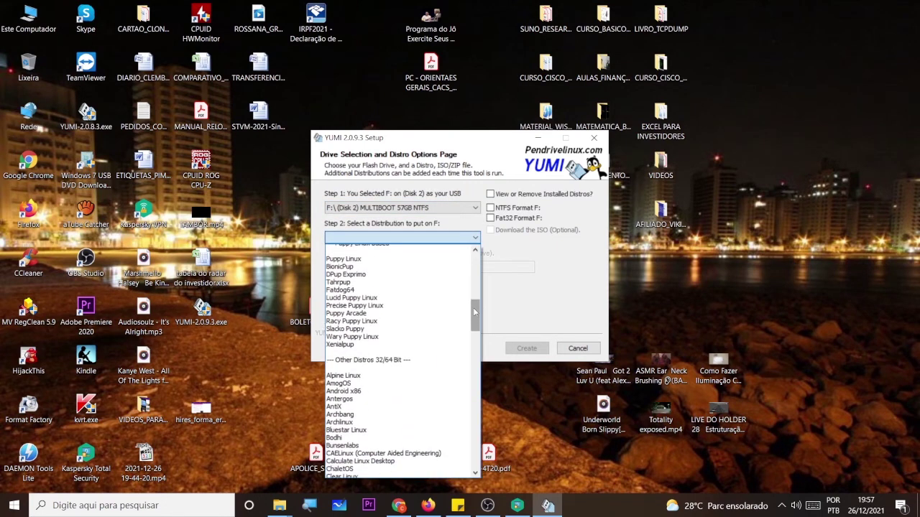
pyautogui.scroll(-15, 473, 318)
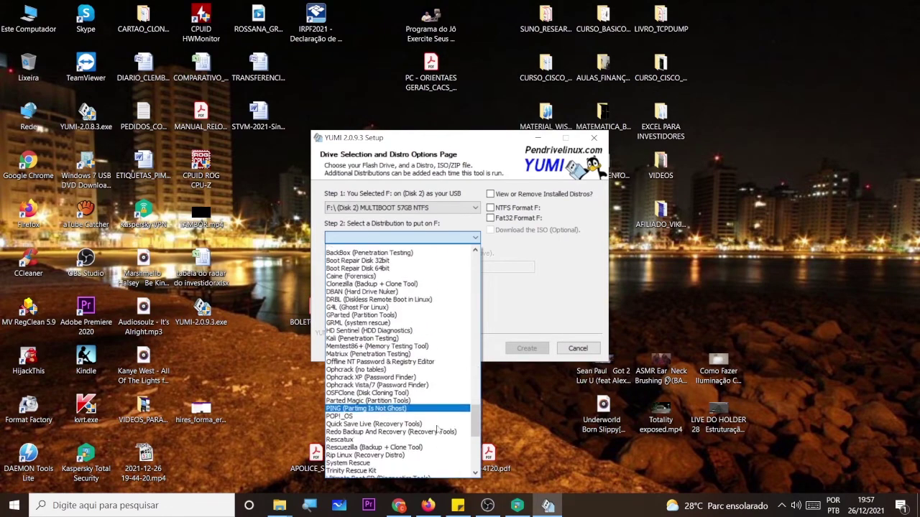
pyautogui.scroll(-7, 433, 438)
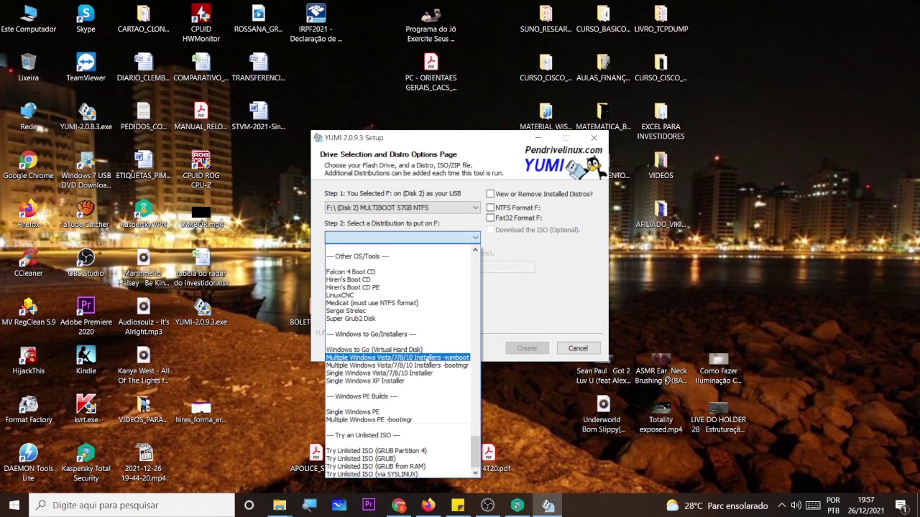
pyautogui.click(429, 357)
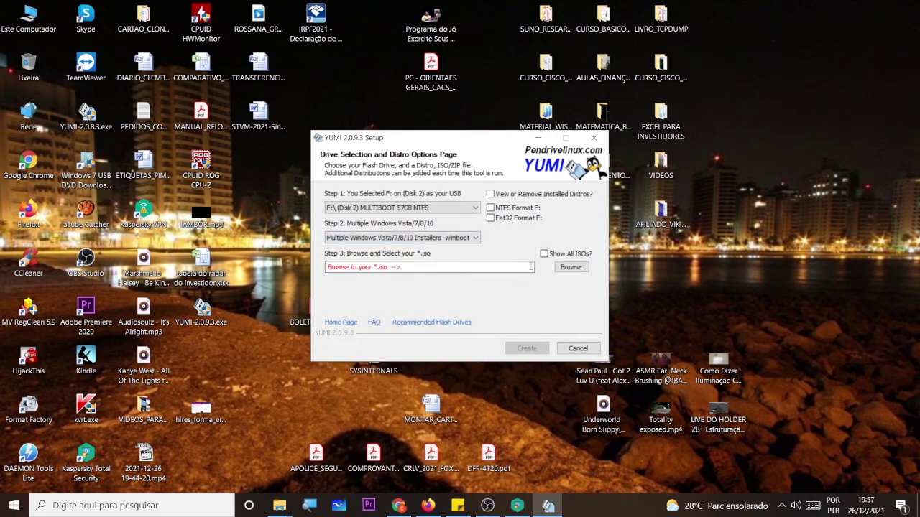
# Browse to the IMAGENS_ISO_SOs folder inside PROGRAMAS and select WINDOWS_10_x64.iso as the source image.
pyautogui.click(571, 268)
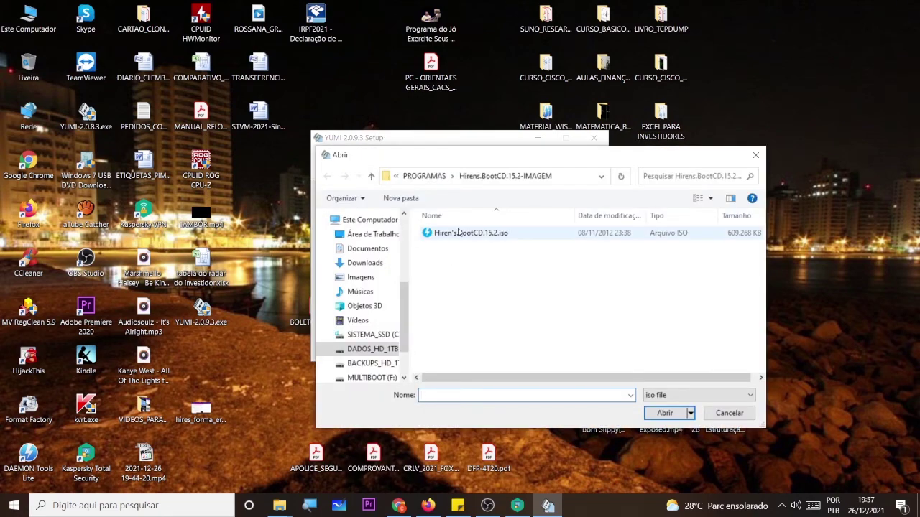
pyautogui.click(424, 176)
pyautogui.scroll(-1, 470, 345)
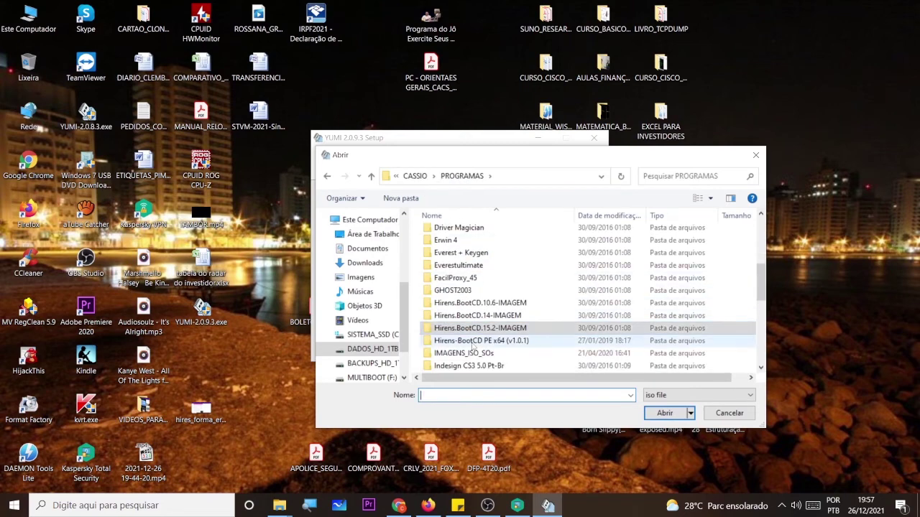
pyautogui.doubleClick(467, 353)
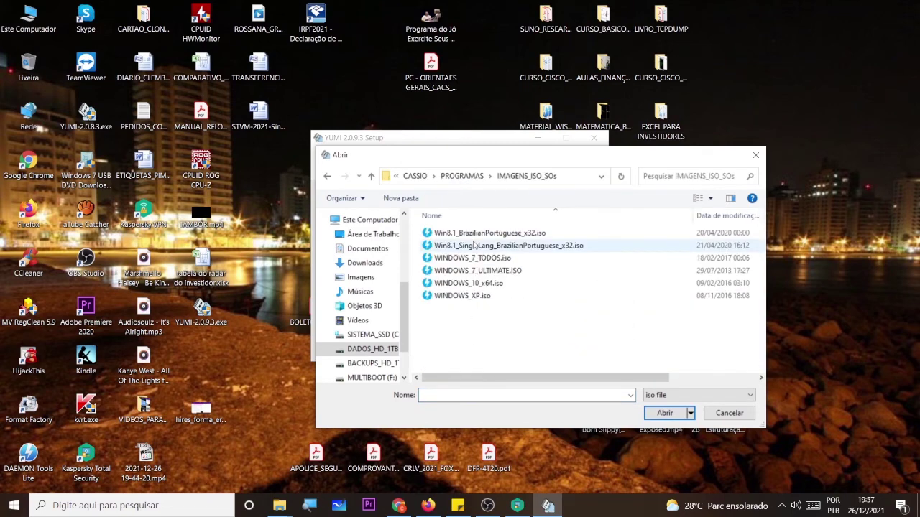
pyautogui.click(497, 290)
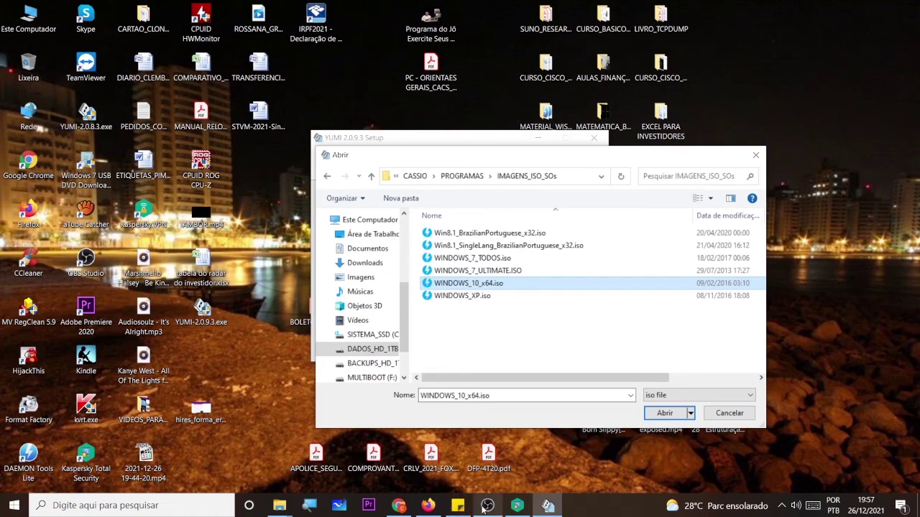
pyautogui.press('Return')
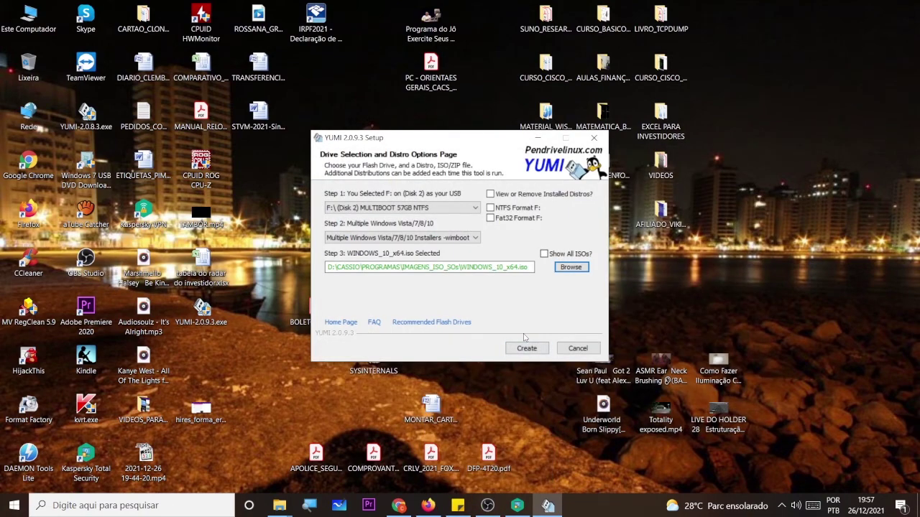
# Create the WINDOWS_10_x64 installer on F:, decline adding more ISOs and finish the setup.
pyautogui.click(525, 349)
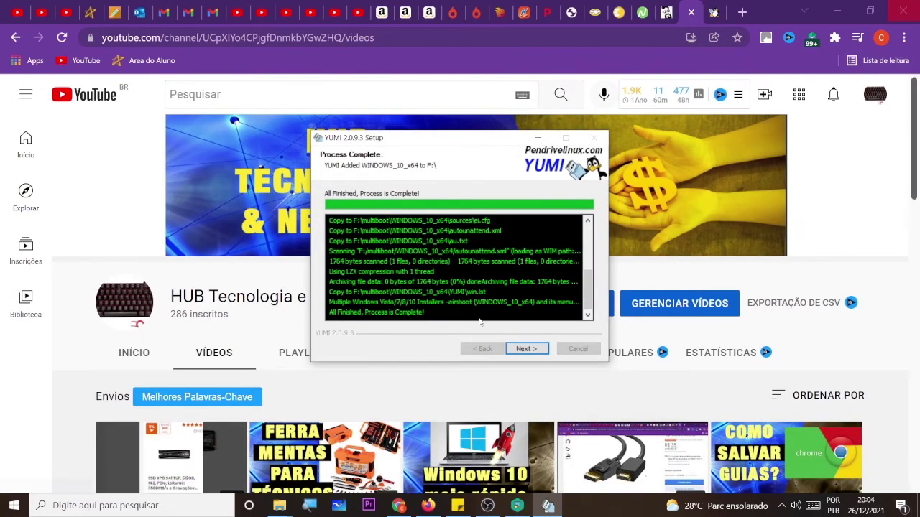
pyautogui.click(525, 350)
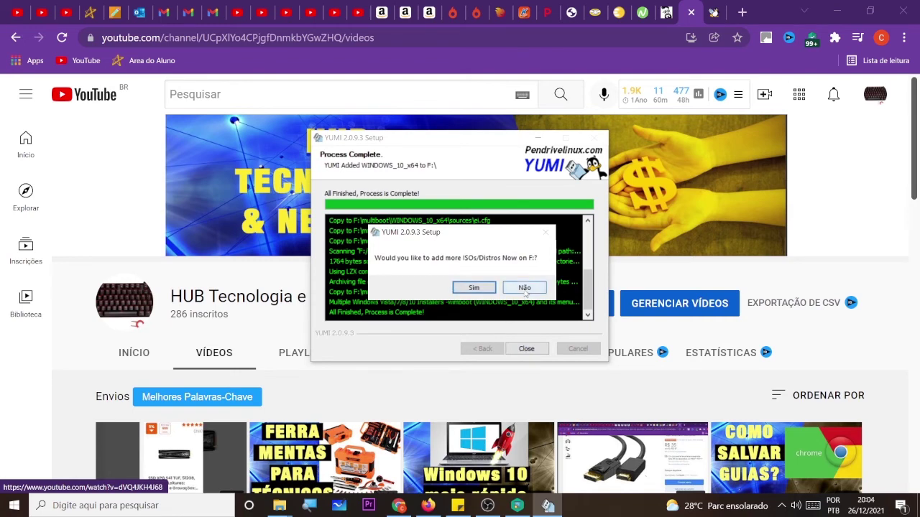
pyautogui.click(525, 288)
pyautogui.click(536, 347)
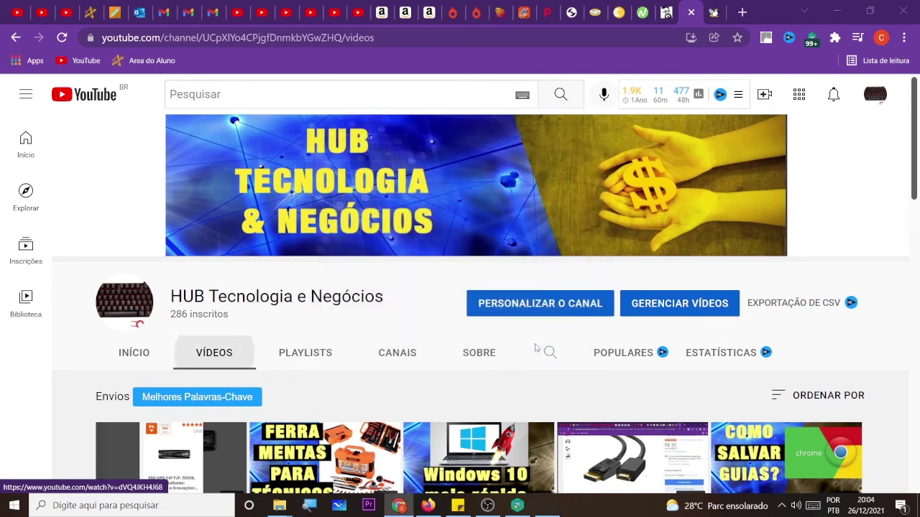
# Switch to File Explorer, examine the multiboot folder on the MULTIBOOT (F:) drive and close the window.
pyautogui.moveTo(280, 505)
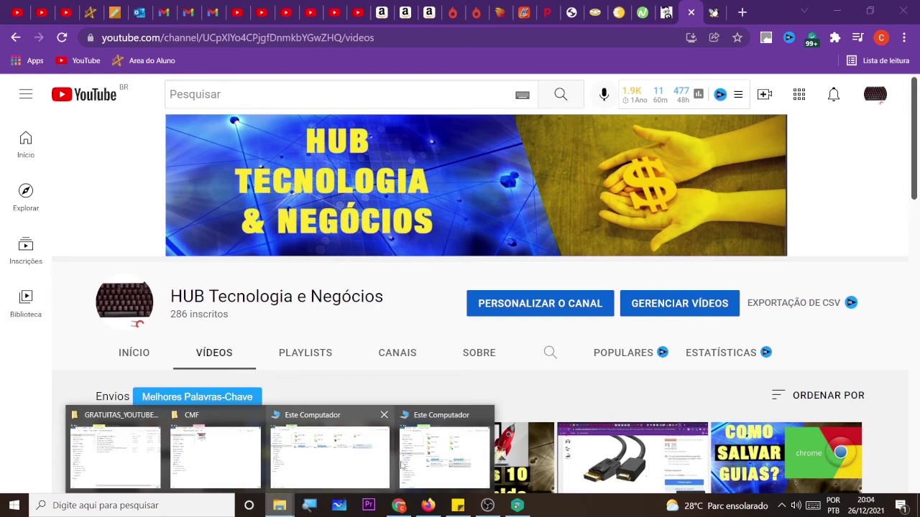
pyautogui.click(421, 455)
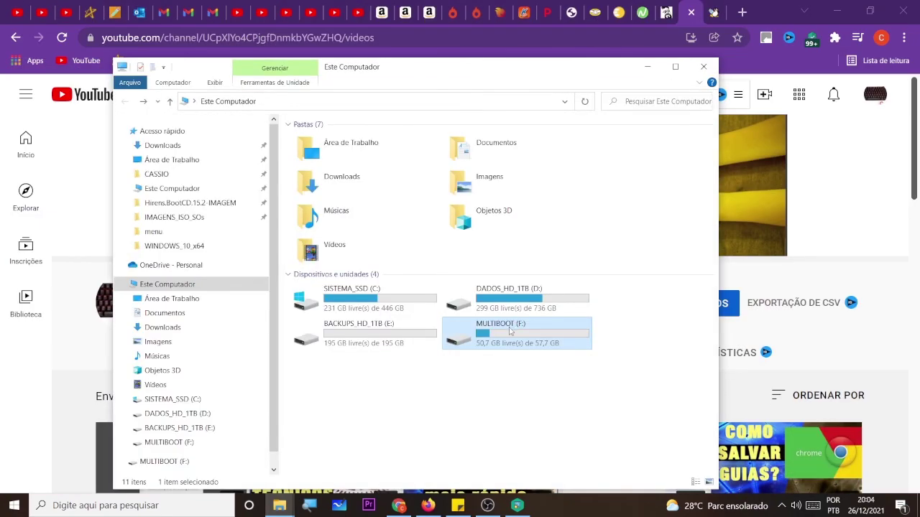
pyautogui.doubleClick(511, 332)
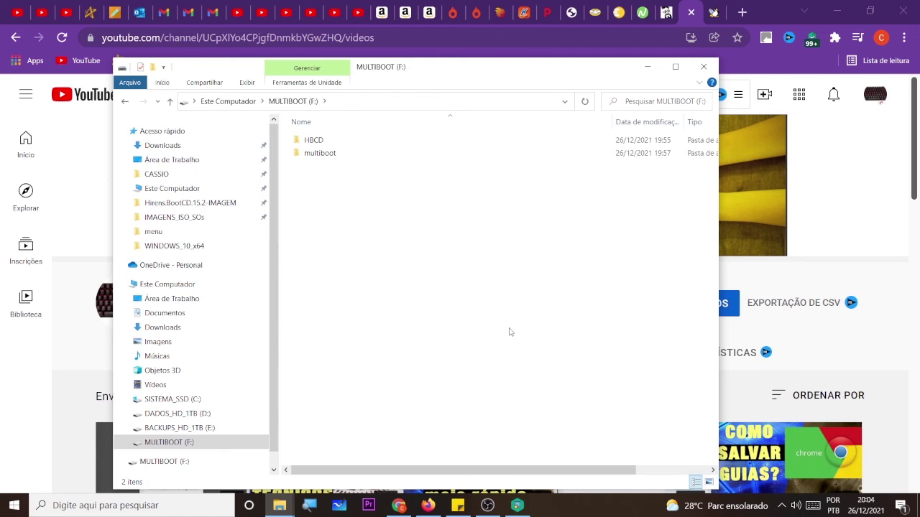
pyautogui.click(332, 159)
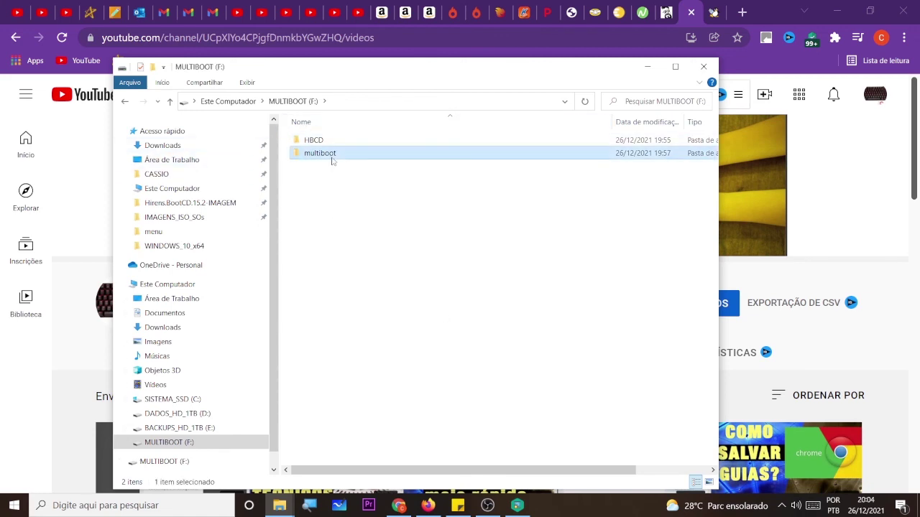
pyautogui.doubleClick(331, 159)
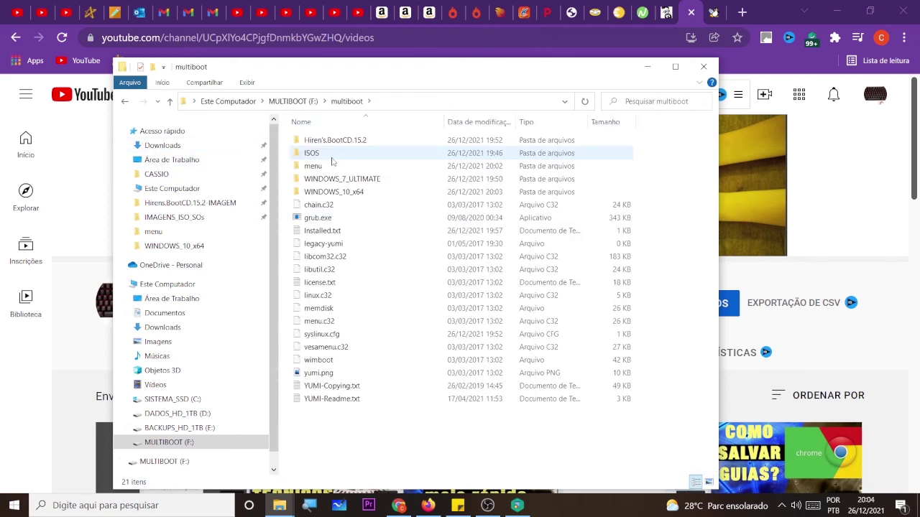
pyautogui.click(702, 66)
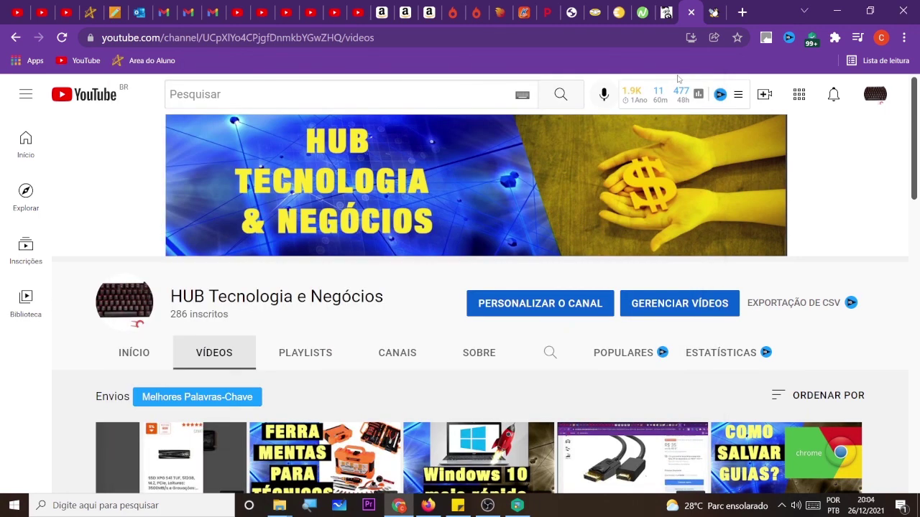